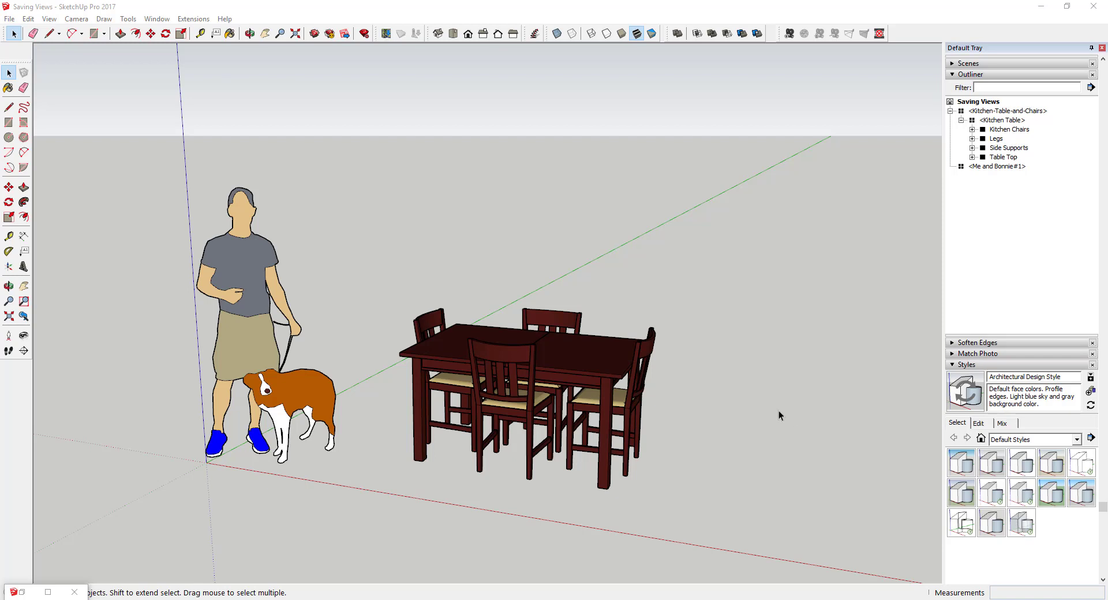
# Delete the figure of the man with his dog standing beside the kitchen table set.
pyautogui.click(626, 402)
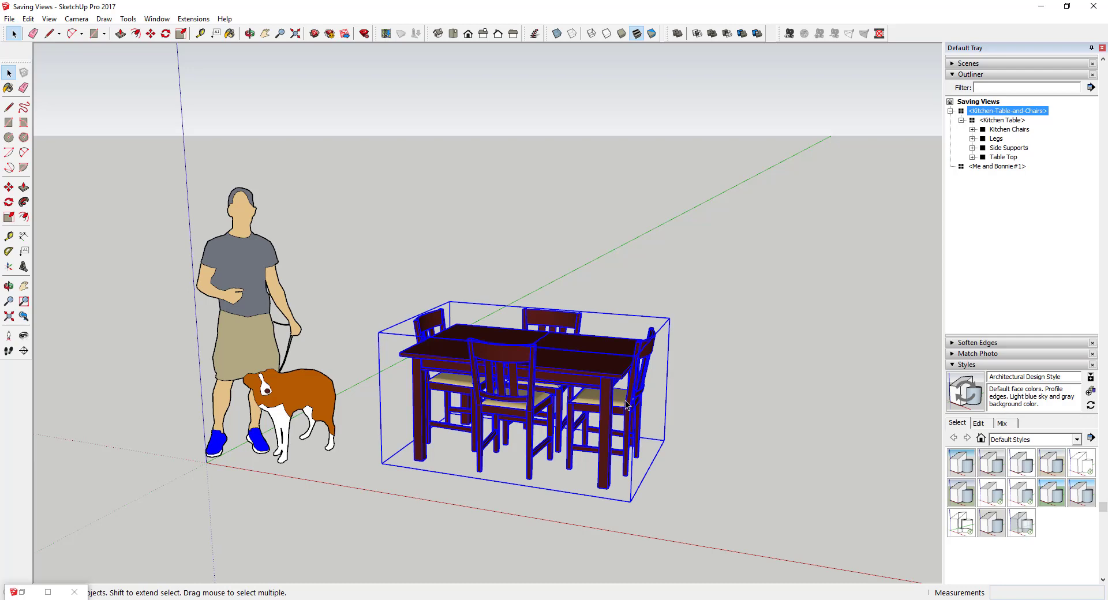
pyautogui.moveTo(632, 424); pyautogui.dragTo(606, 398, button='middle')
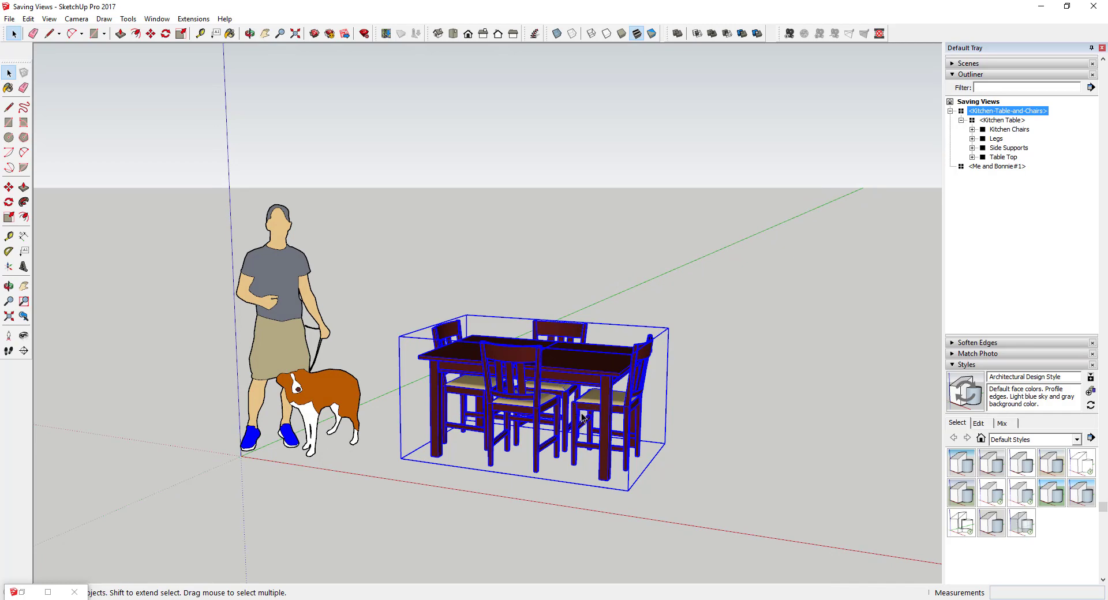
pyautogui.scroll(5, 582, 417)
pyautogui.scroll(-5, 582, 417)
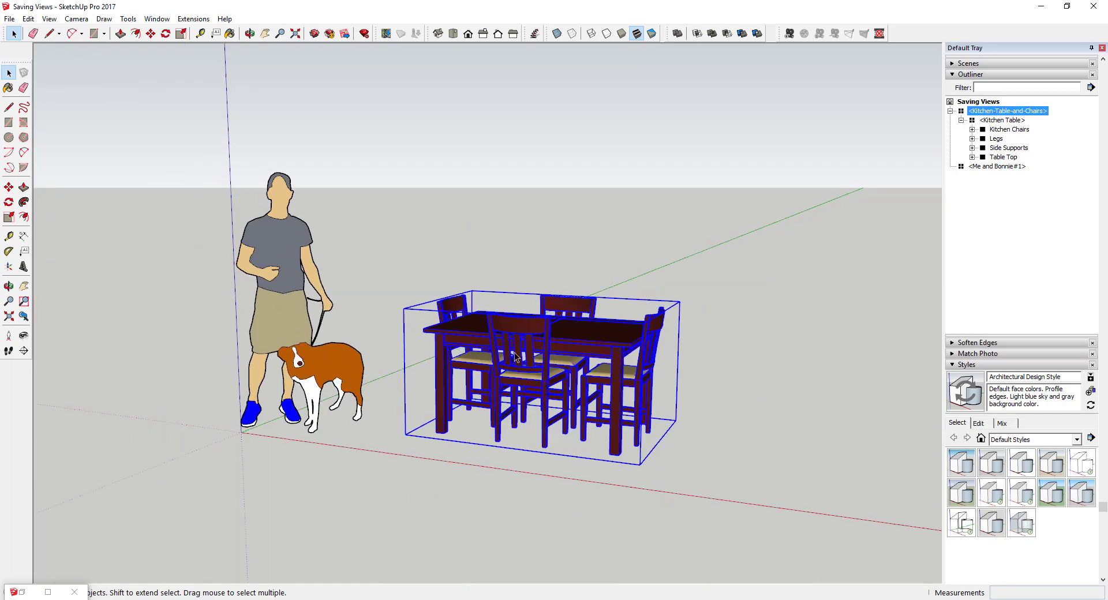
pyautogui.scroll(-1, 675, 326)
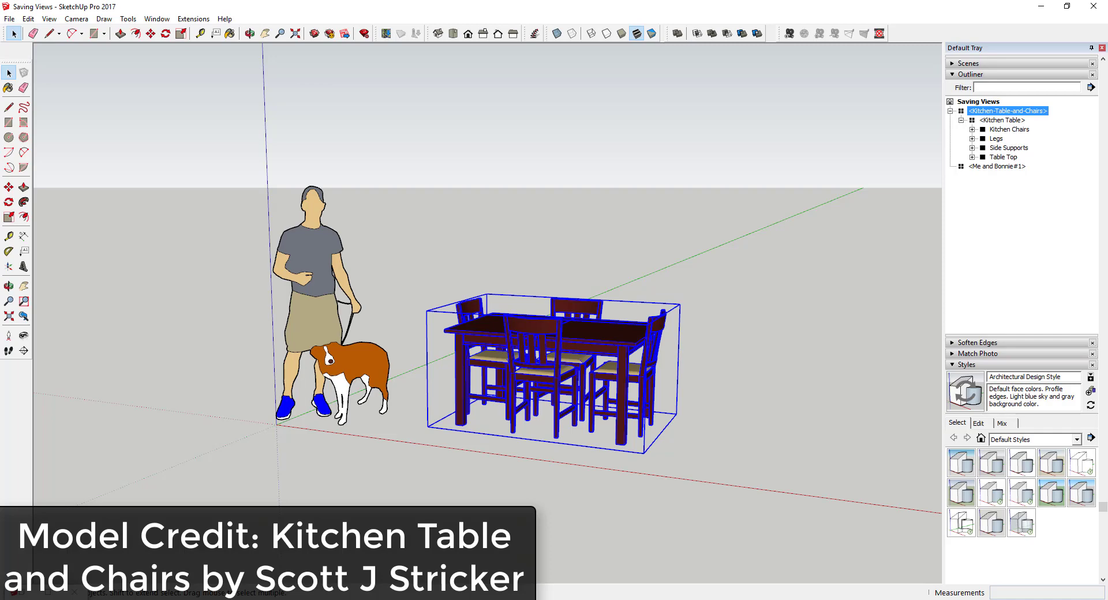
pyautogui.scroll(2, 518, 389)
pyautogui.moveTo(206, 118); pyautogui.dragTo(381, 462)
pyautogui.press('Delete')
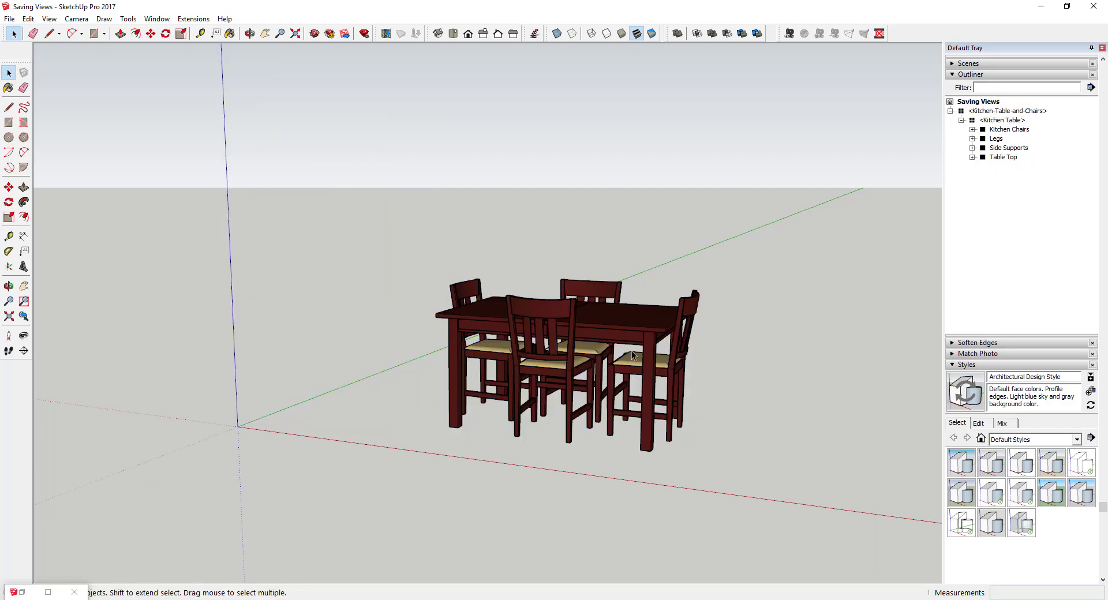
# Save a close, nearly eye-level view of the kitchen table and all four chairs as a new scene.
pyautogui.scroll(2, 635, 363)
pyautogui.moveTo(646, 355); pyautogui.dragTo(625, 369, button='middle')
pyautogui.scroll(2, 625, 368)
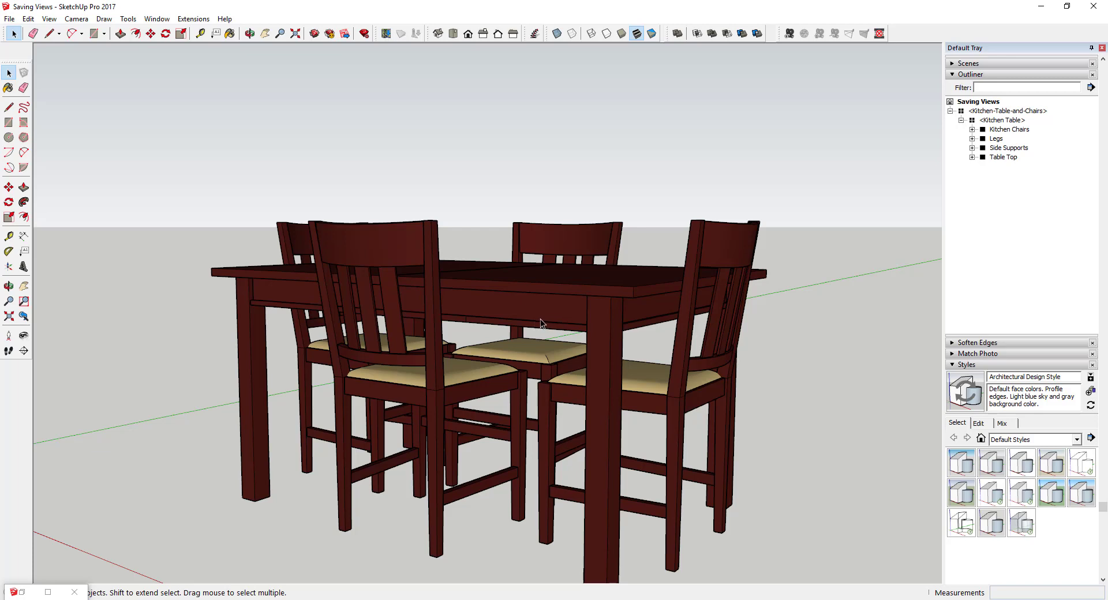
pyautogui.scroll(-3, 543, 318)
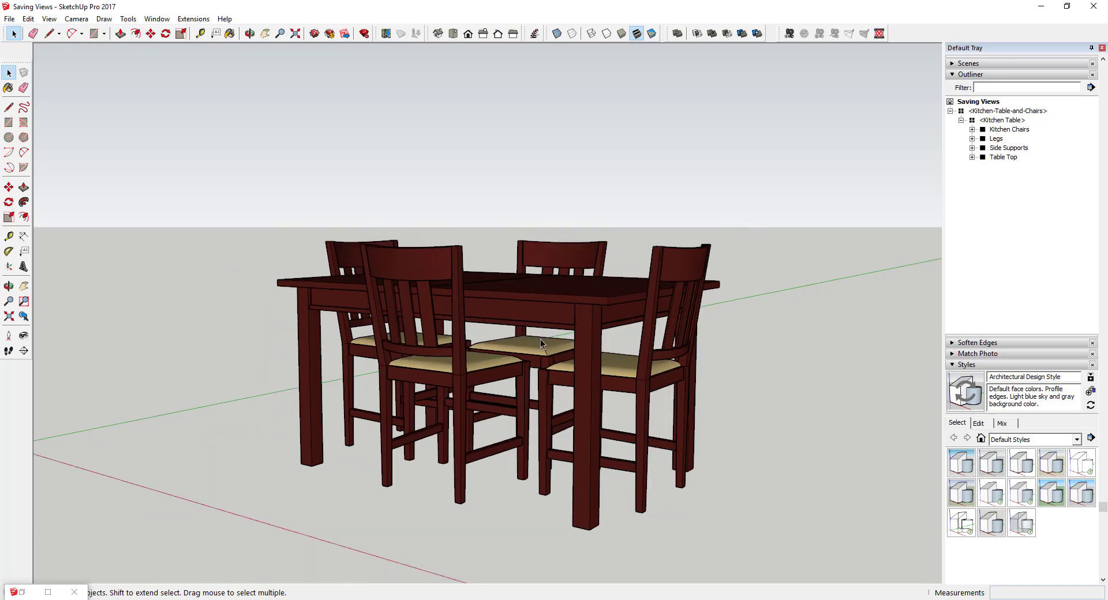
pyautogui.scroll(3, 518, 393)
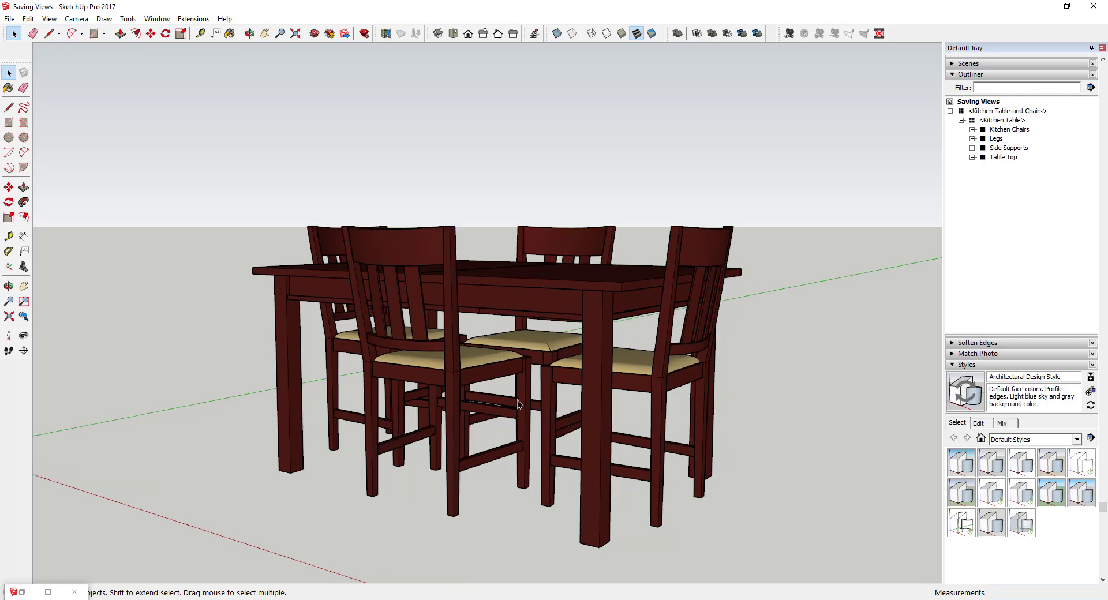
pyautogui.press('o')
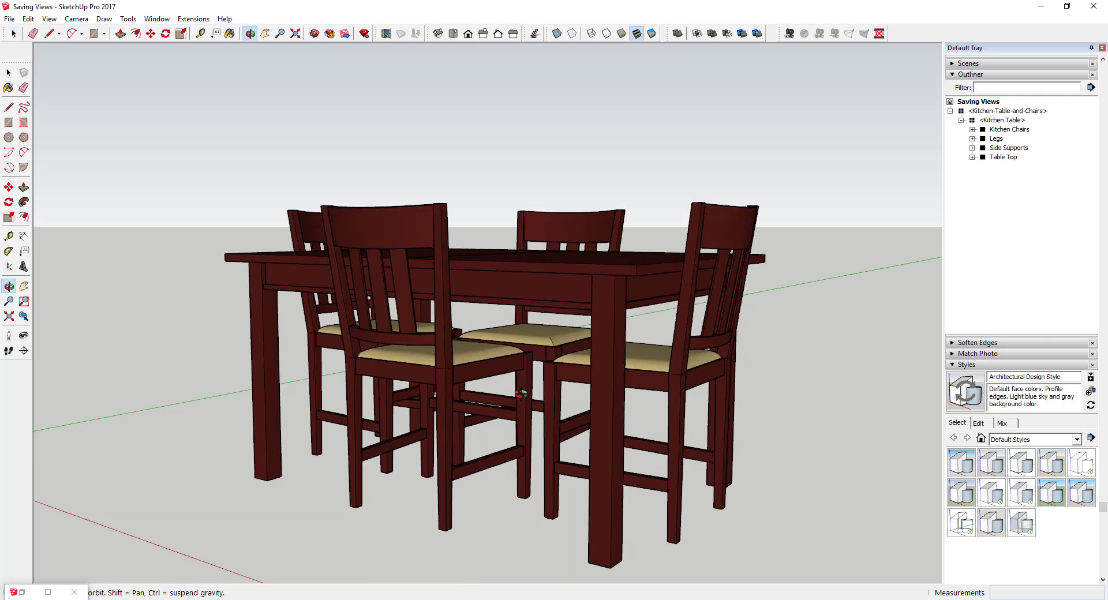
pyautogui.moveTo(521, 394); pyautogui.dragTo(554, 347)
pyautogui.press('space')
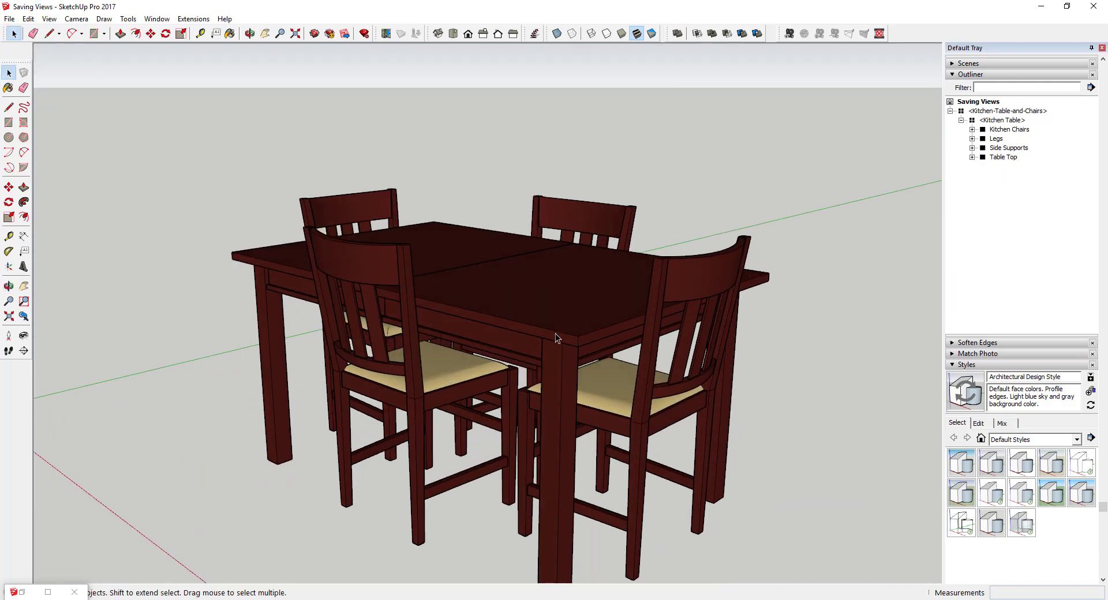
pyautogui.moveTo(521, 260); pyautogui.dragTo(556, 296, button='middle')
pyautogui.press('o')
pyautogui.moveTo(555, 296); pyautogui.dragTo(784, 273)
pyautogui.press('space')
pyautogui.moveTo(784, 273); pyautogui.dragTo(702, 198, button='middle')
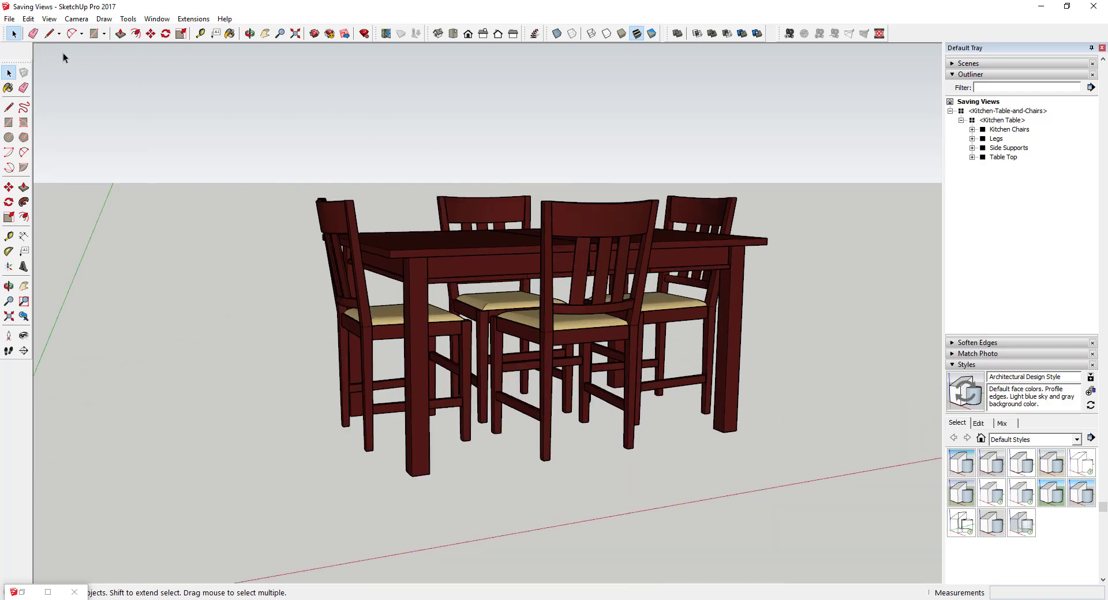
pyautogui.click(49, 18)
pyautogui.moveTo(86, 202)
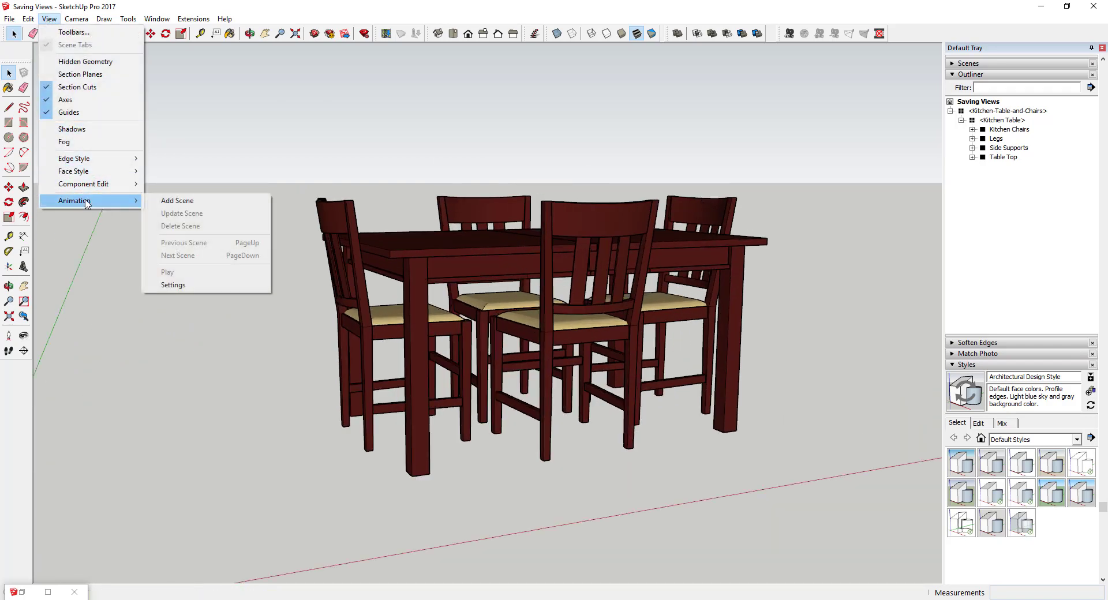
pyautogui.click(173, 200)
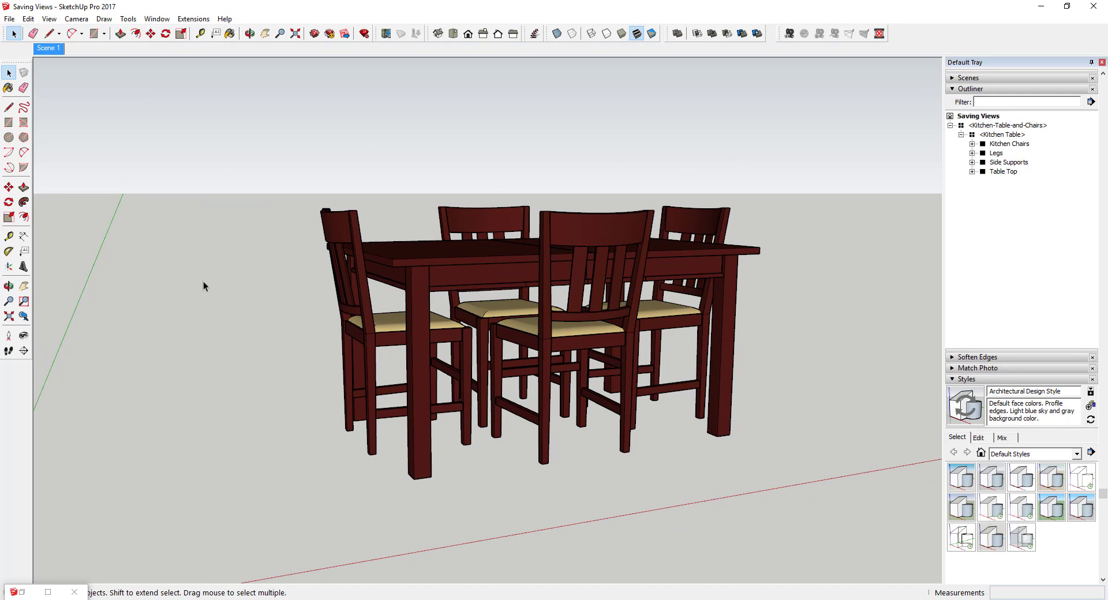
# View the table set from other directions and restore the view saved in Scene 1.
pyautogui.moveTo(326, 330); pyautogui.dragTo(292, 307, button='middle')
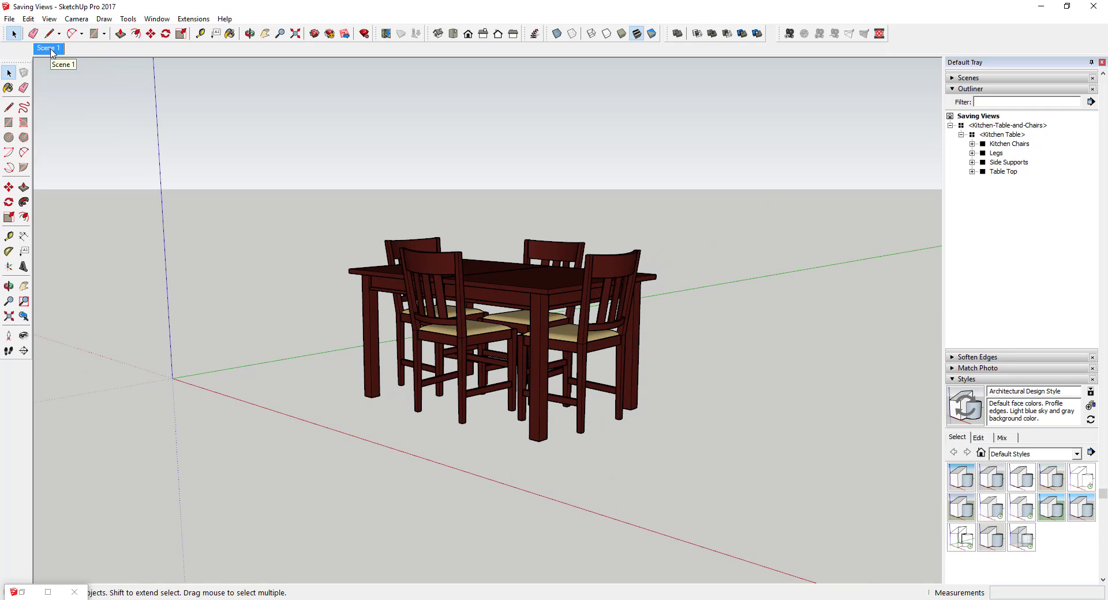
pyautogui.moveTo(360, 219); pyautogui.dragTo(518, 331, button='middle')
pyautogui.scroll(2, 519, 330)
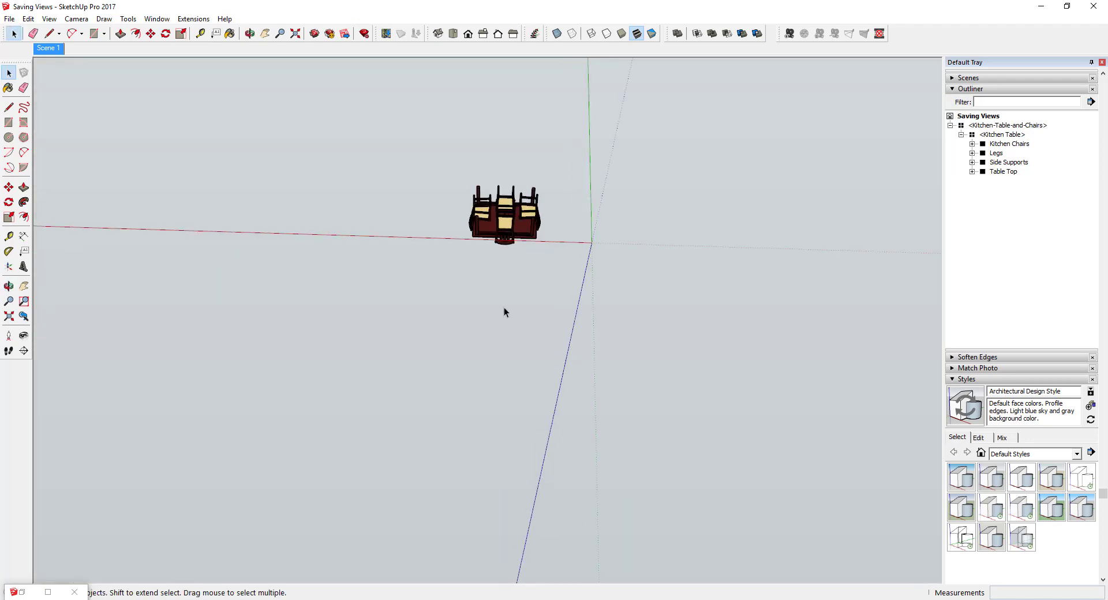
pyautogui.click(46, 49)
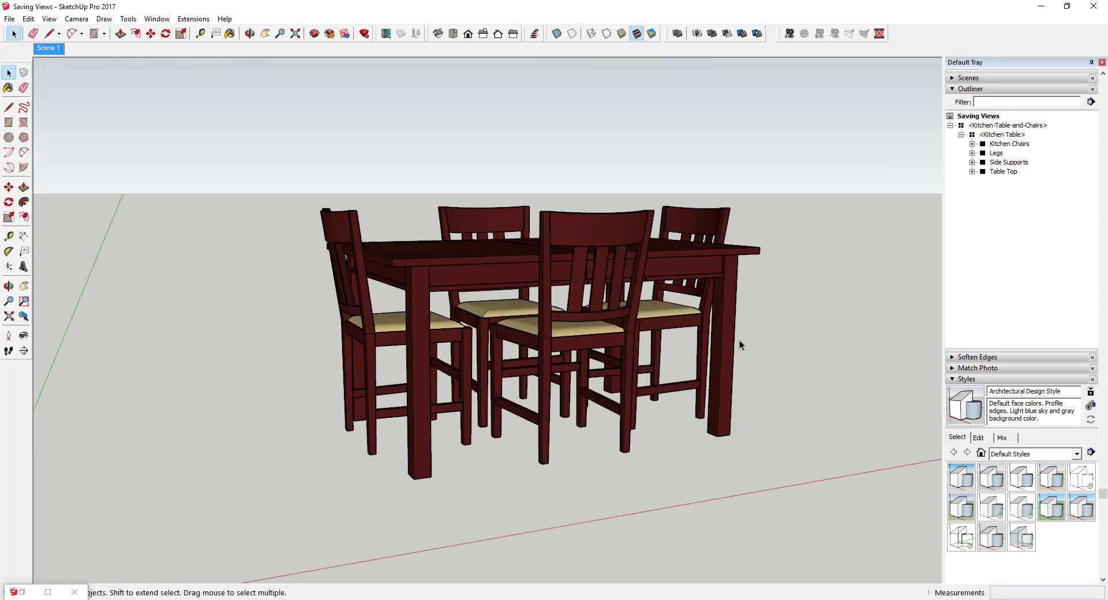
# Add a second scene that shows the table set from a different corner, slightly above the table top.
pyautogui.moveTo(786, 314); pyautogui.dragTo(589, 303, button='middle')
pyautogui.rightClick(44, 49)
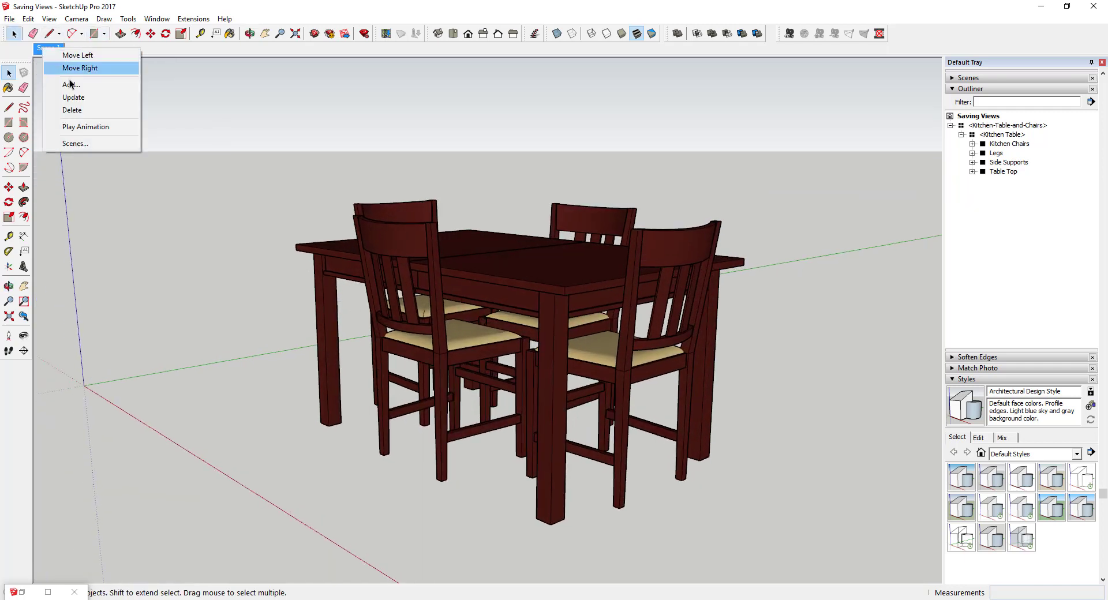
pyautogui.click(72, 85)
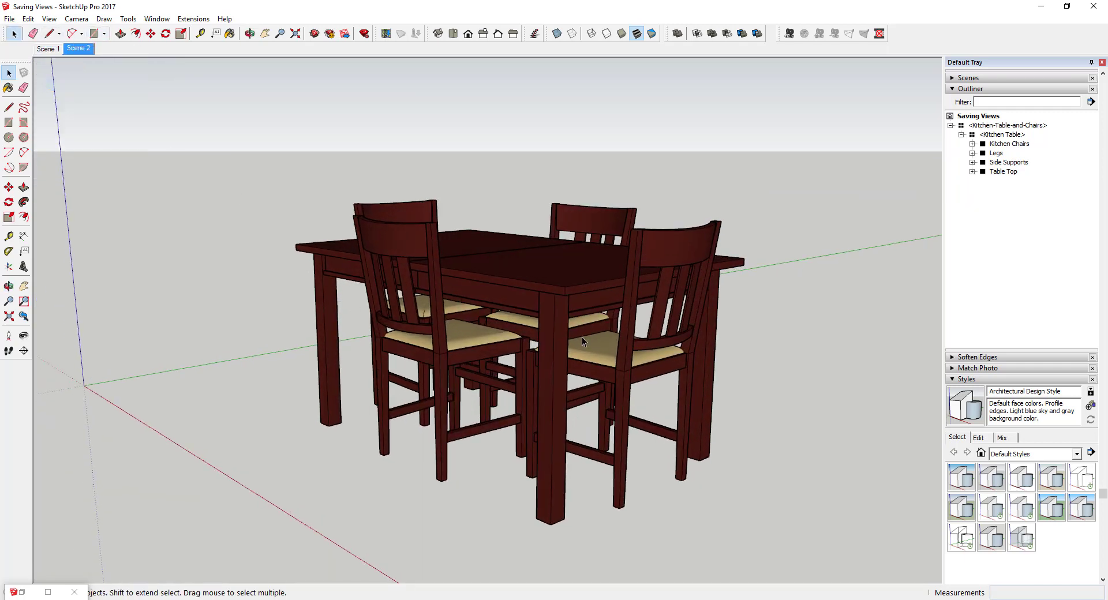
# Compare Scene 1 with Scene 2, ending on Scene 2, and show the scene properties.
pyautogui.click(53, 50)
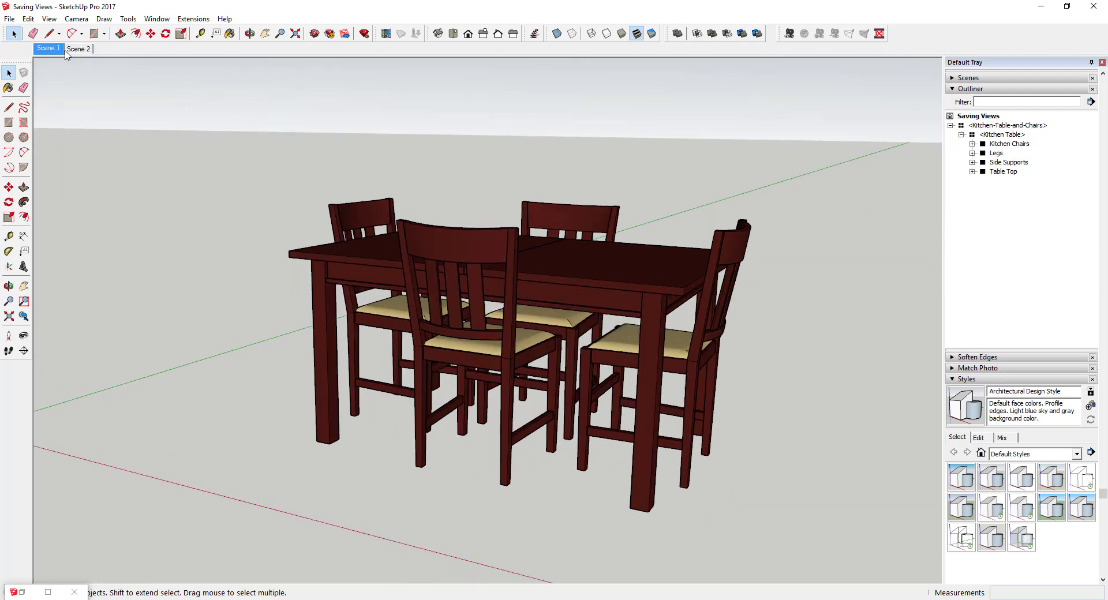
pyautogui.click(78, 49)
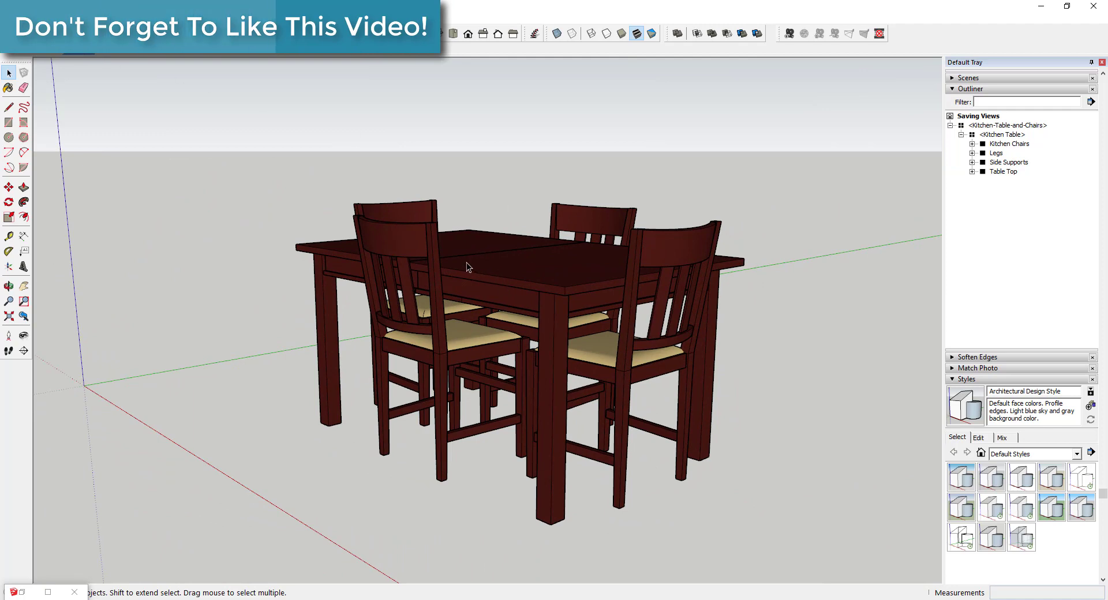
pyautogui.click(969, 78)
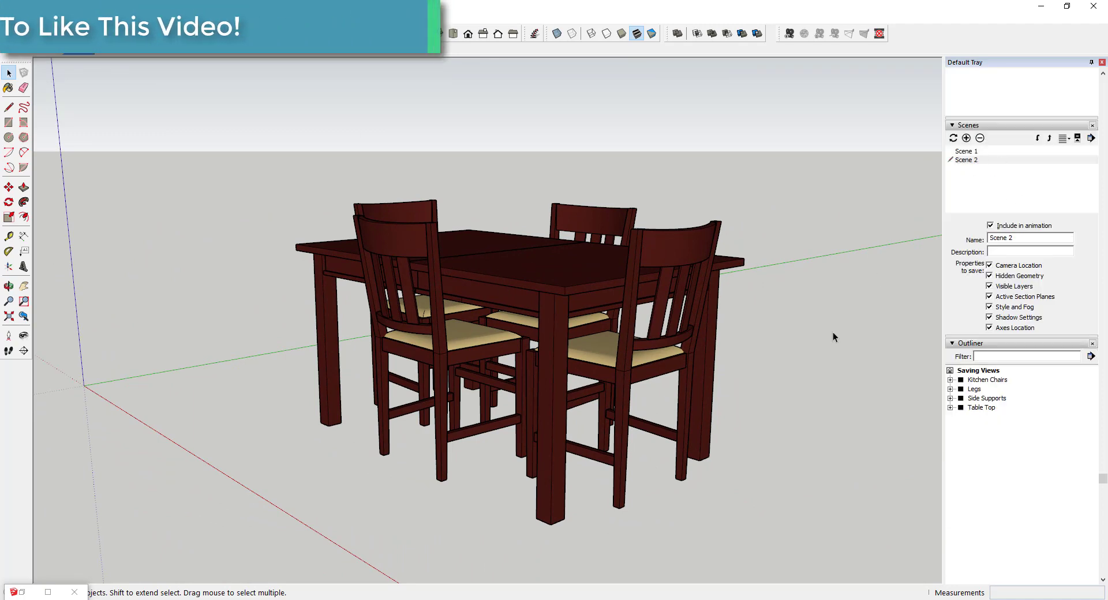
# Select the Kitchen Chairs, Legs, Side Supports and Table Top groups in turn to identify each one in the model.
pyautogui.moveTo(518, 304); pyautogui.dragTo(830, 361, button='middle')
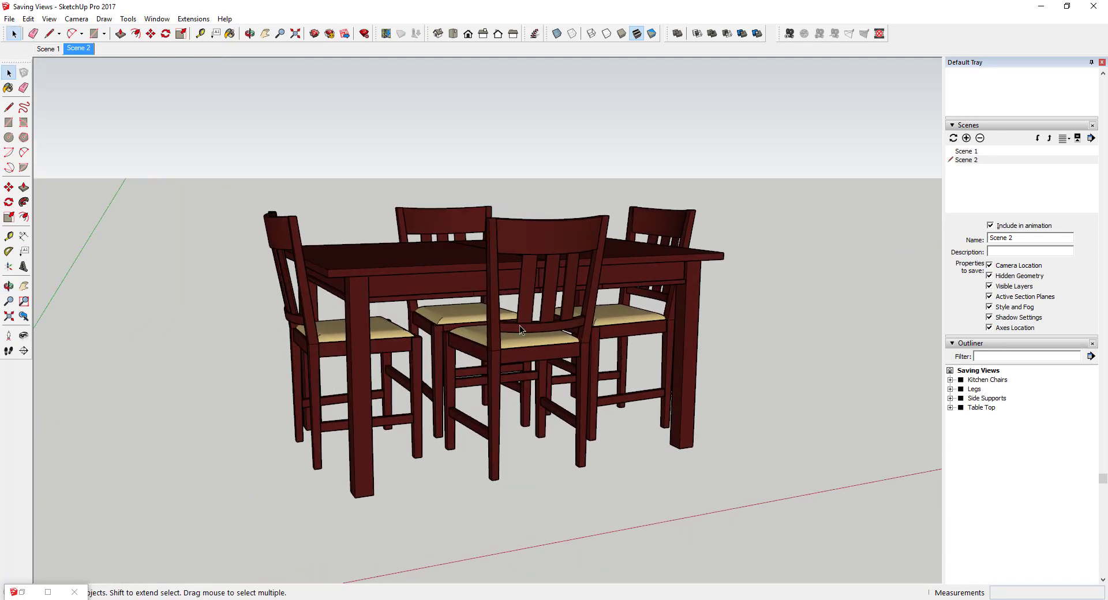
pyautogui.click(501, 341)
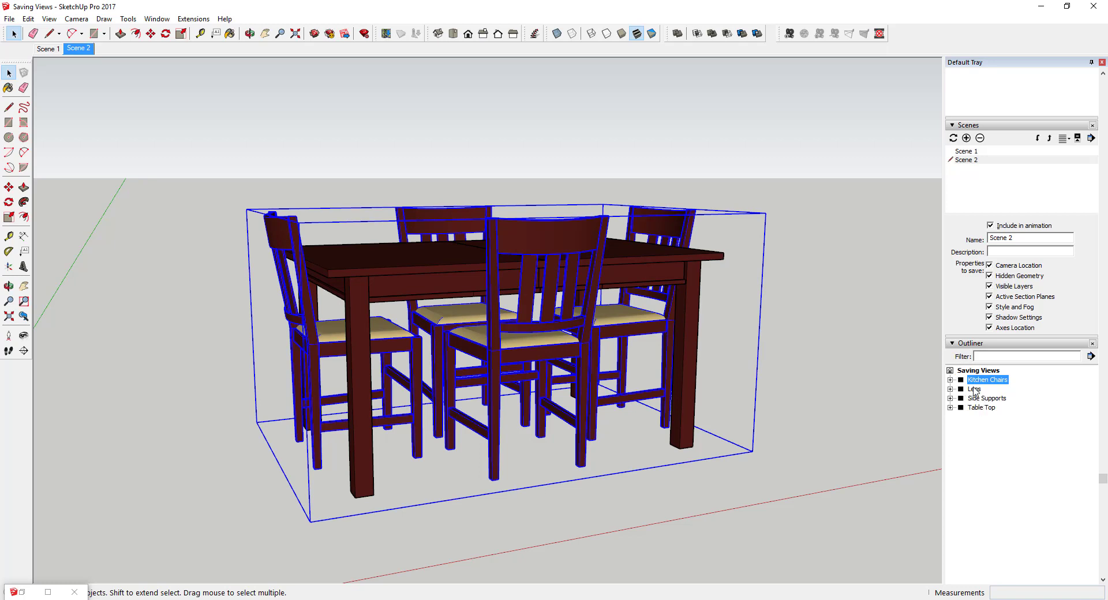
pyautogui.click(975, 389)
pyautogui.click(980, 400)
pyautogui.click(980, 408)
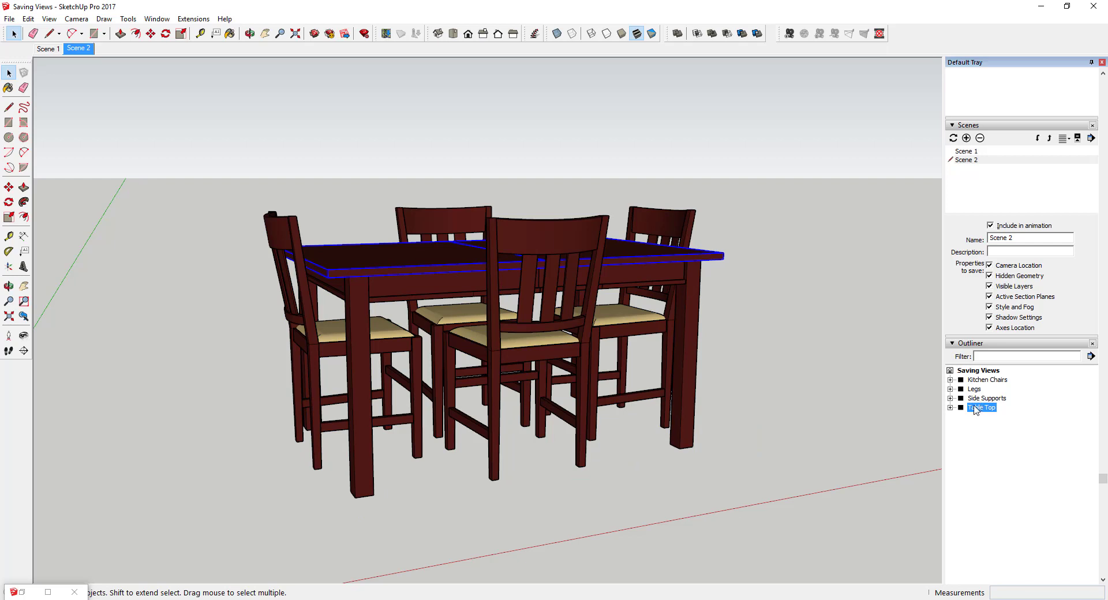
# Hide the Kitchen Chairs group.
pyautogui.click(974, 381)
pyautogui.rightClick(976, 382)
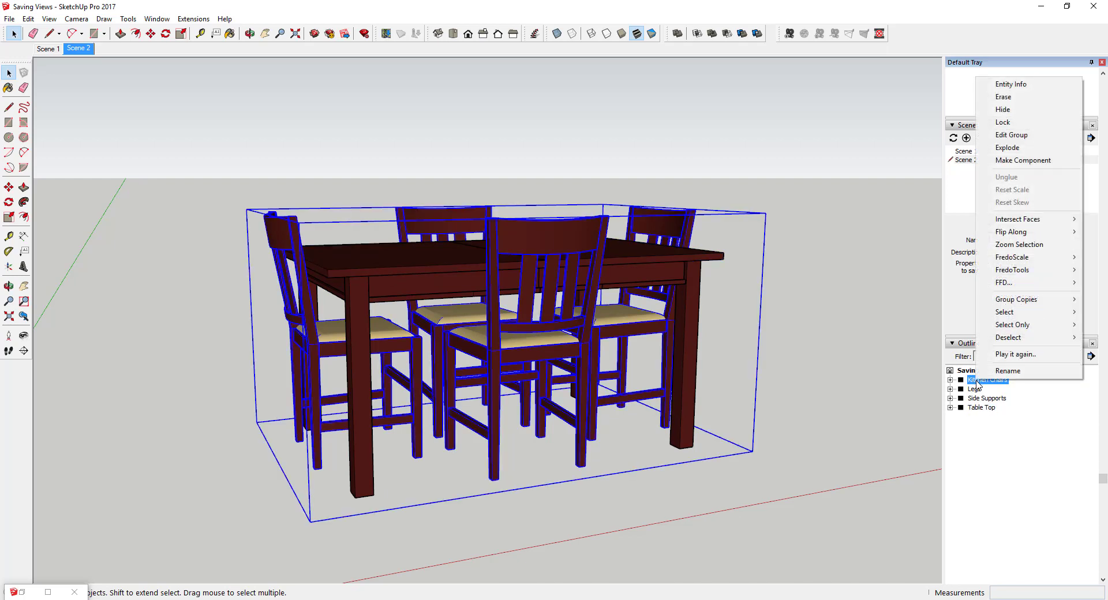
pyautogui.click(1011, 111)
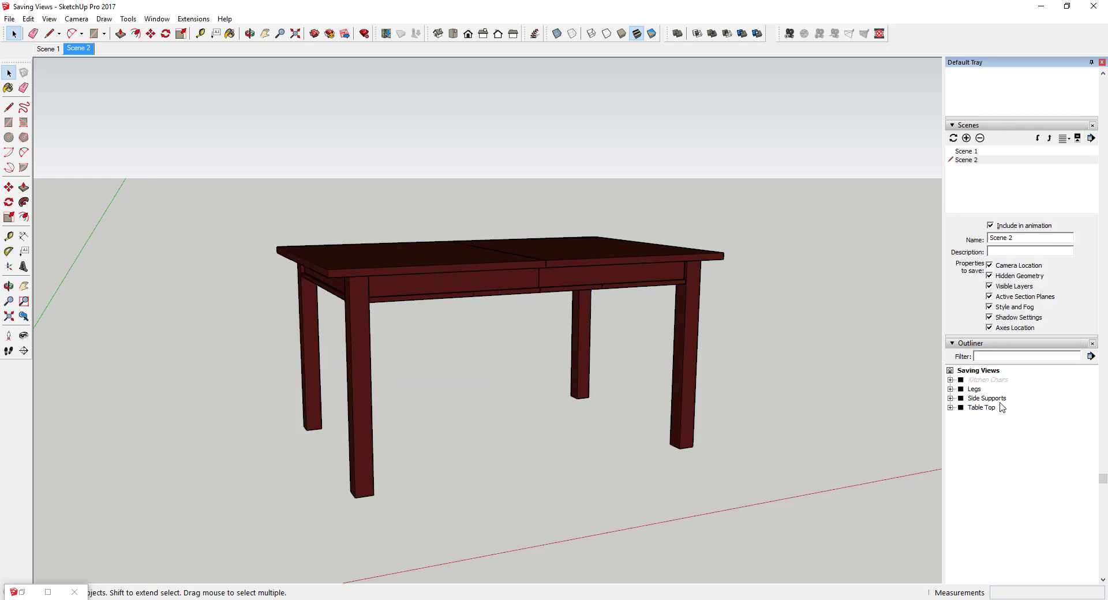
# Save the view of the table without chairs as a third scene and compare it with Scene 1.
pyautogui.rightClick(79, 52)
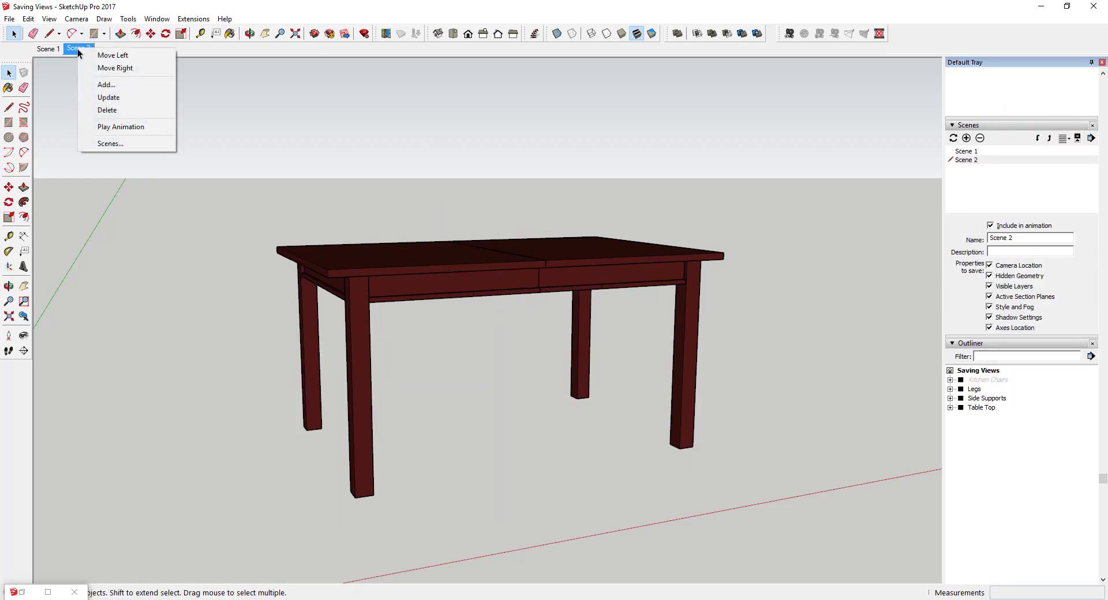
pyautogui.click(110, 82)
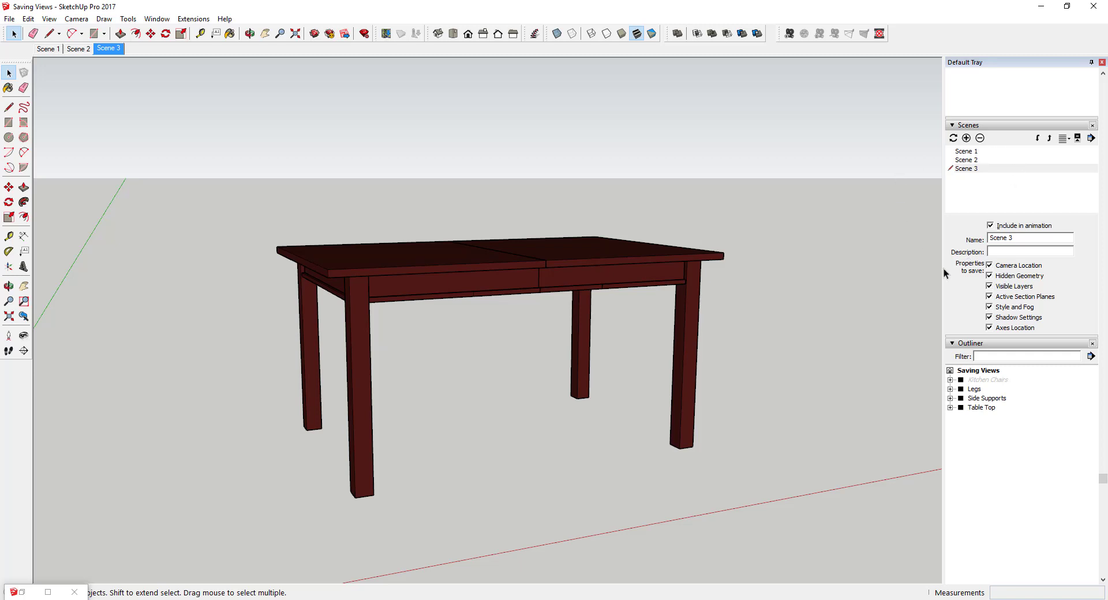
pyautogui.click(41, 50)
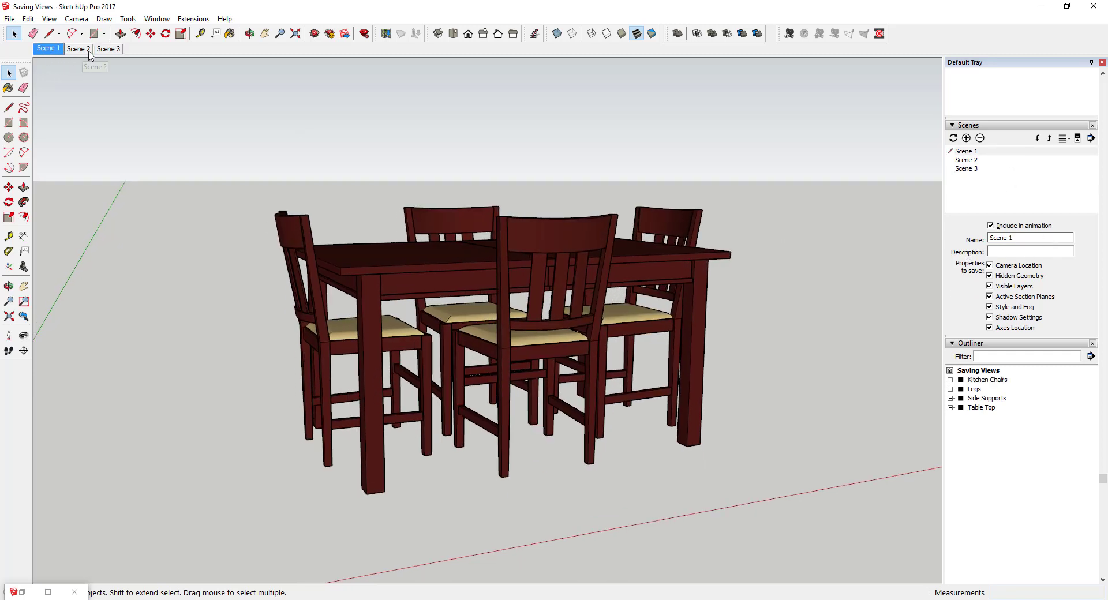
pyautogui.click(107, 50)
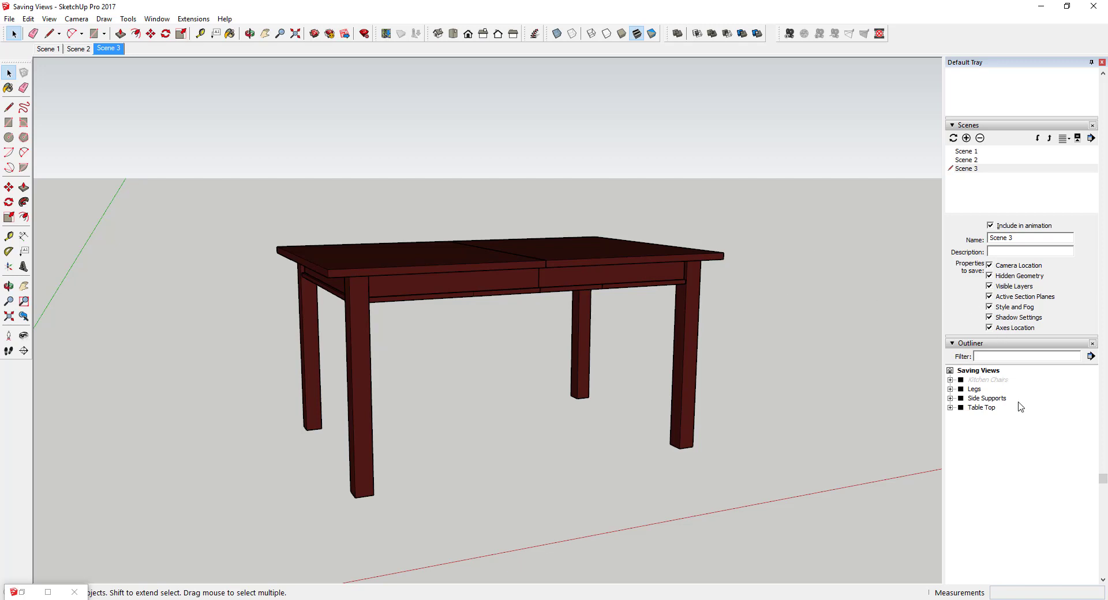
# Select the table's Legs group and create a new layer named Table Legs.
pyautogui.click(690, 339)
pyautogui.scroll(5, 951, 149)
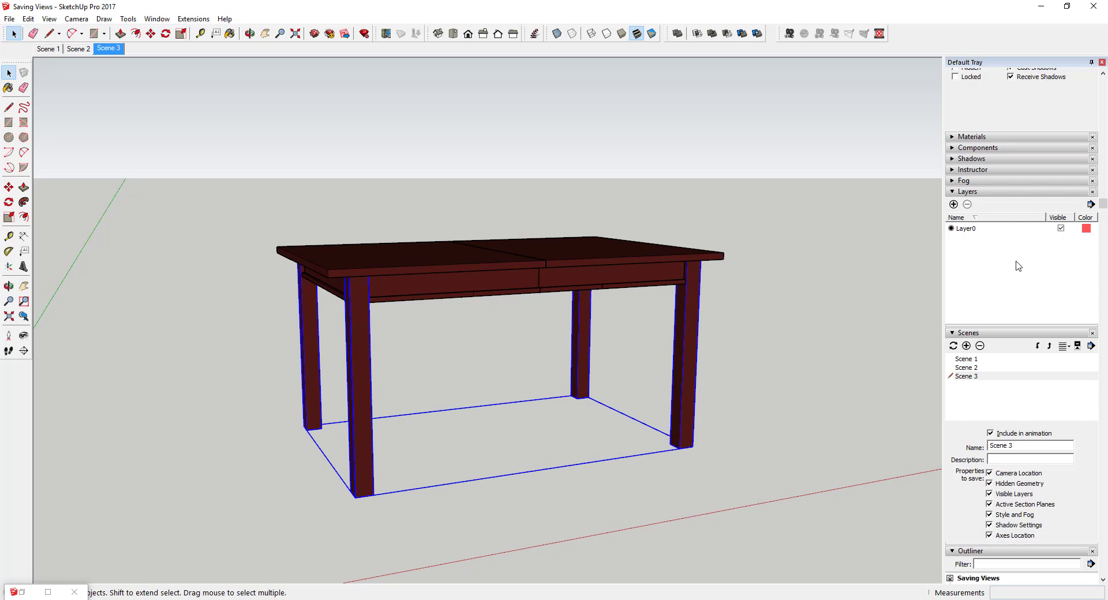
pyautogui.scroll(-2, 952, 149)
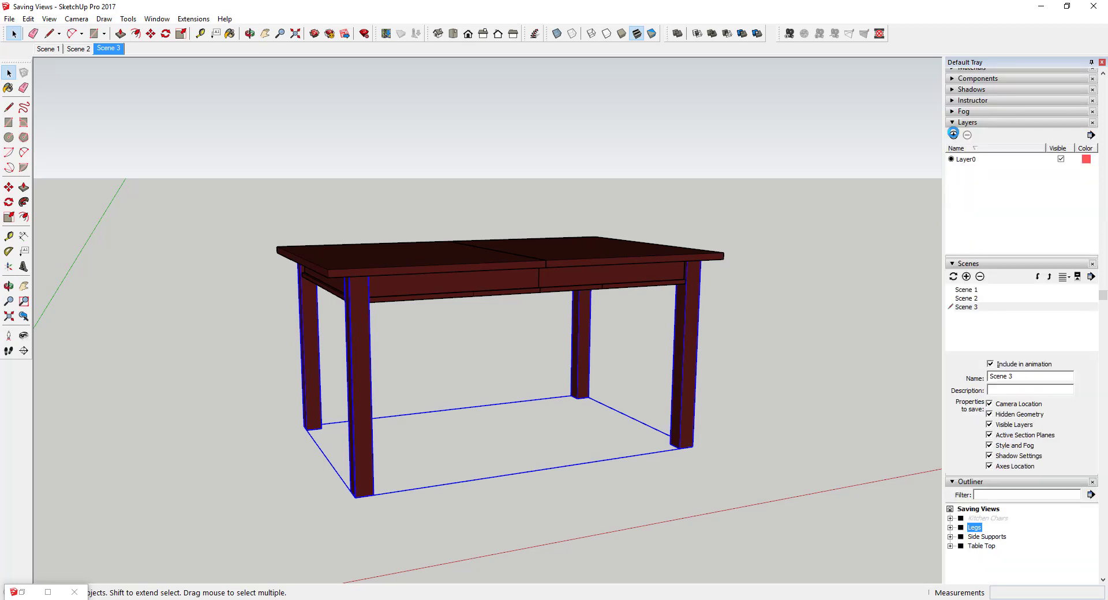
pyautogui.click(954, 134)
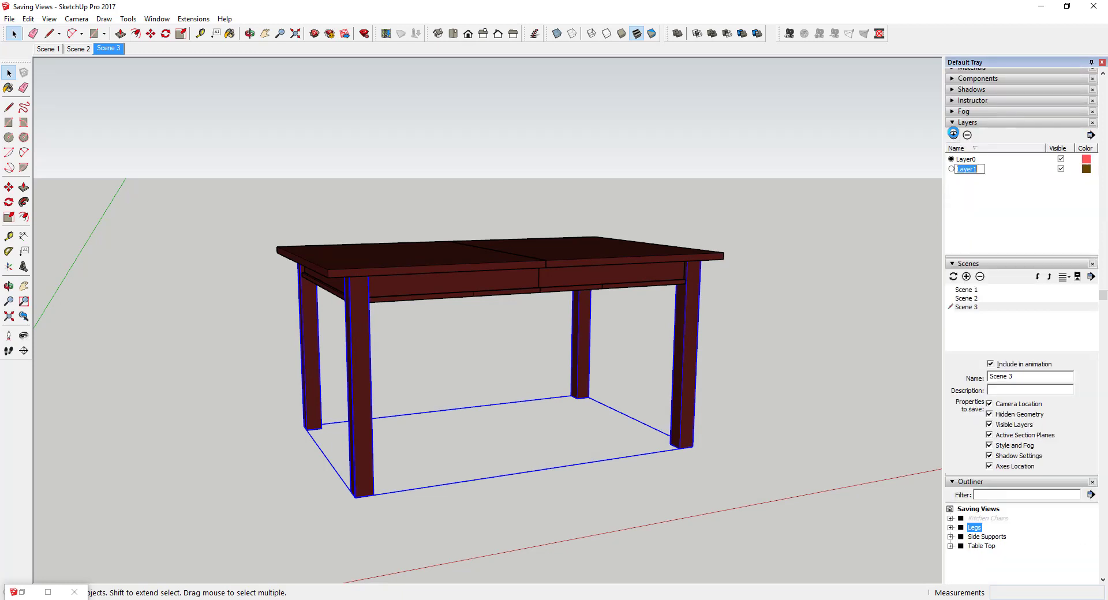
pyautogui.write('Table Legs')
pyautogui.press('Return')
# Assign the selected Legs group to the Table Legs layer.
pyautogui.scroll(3, 1077, 288)
pyautogui.scroll(2, 808, 289)
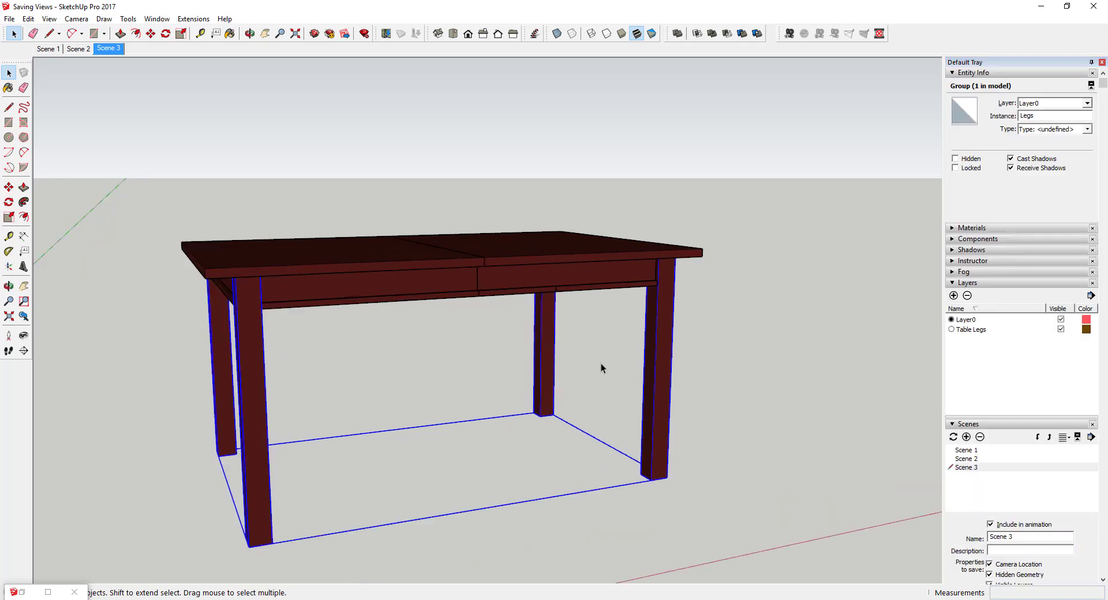
pyautogui.click(1088, 103)
pyautogui.click(1045, 118)
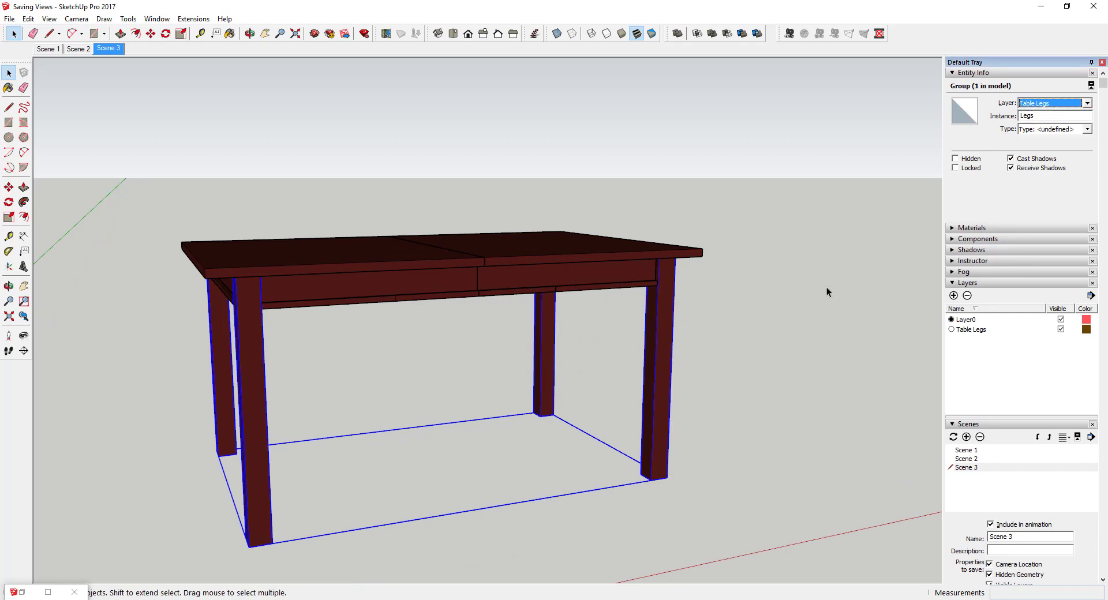
# Turn off the Table Legs layer and save the legless table view as a fourth scene.
pyautogui.scroll(-3, 665, 318)
pyautogui.scroll(1, 588, 394)
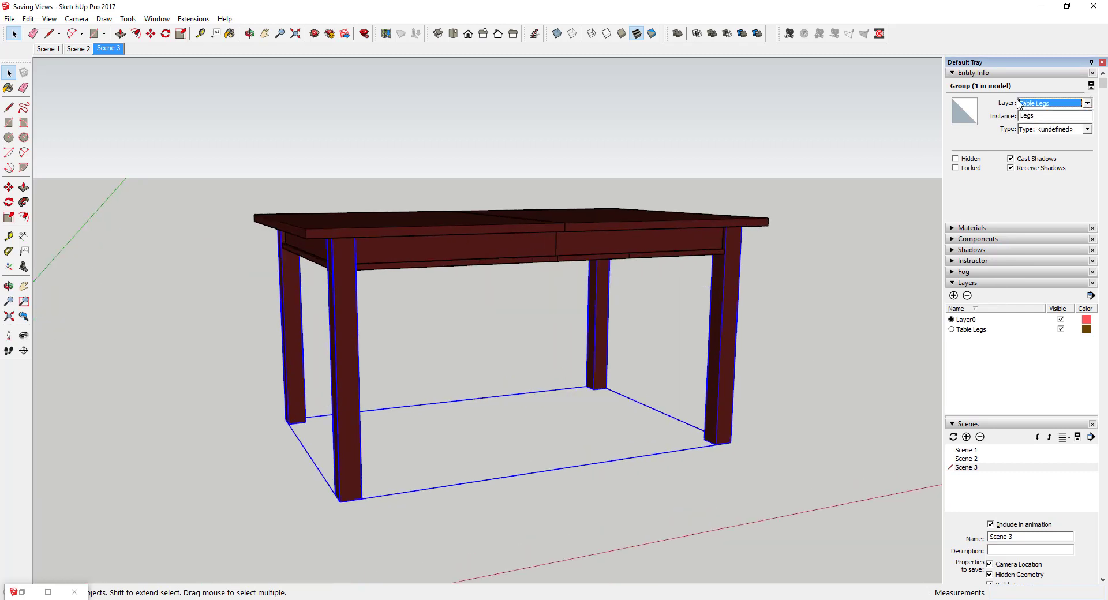
pyautogui.click(1061, 329)
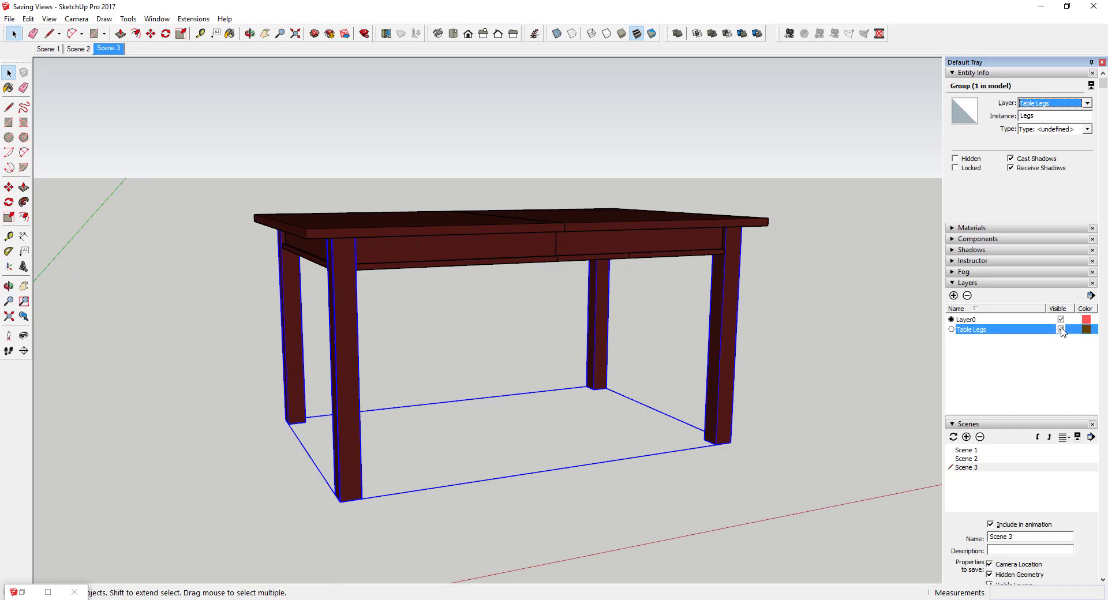
pyautogui.rightClick(107, 49)
pyautogui.click(130, 82)
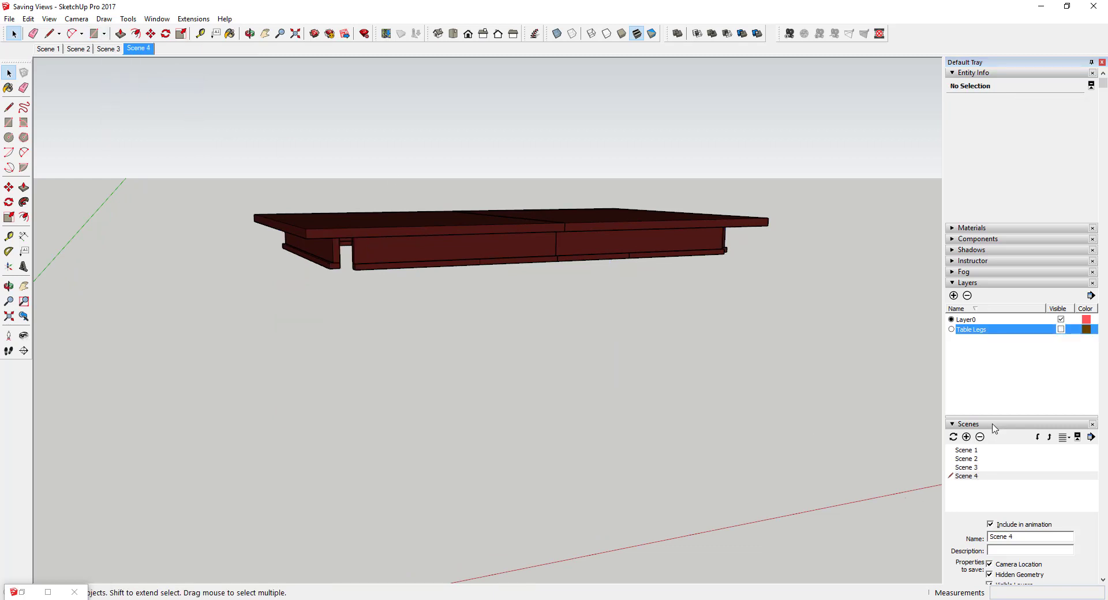
# Compare the new Scene 4 with Scene 3 and Scene 1 by switching between them.
pyautogui.scroll(-3, 1020, 491)
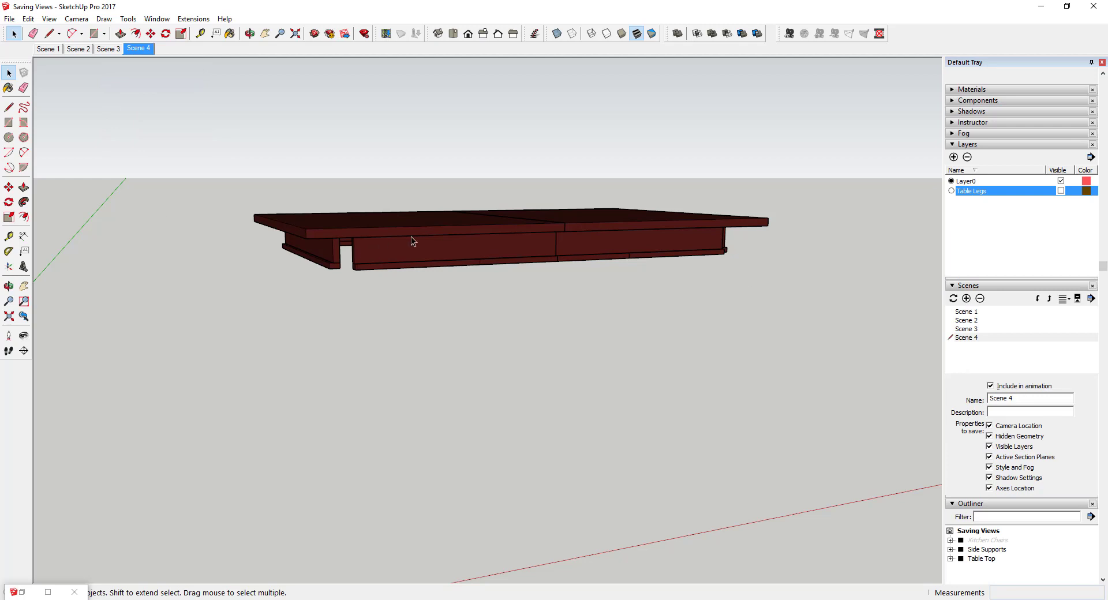
pyautogui.click(108, 49)
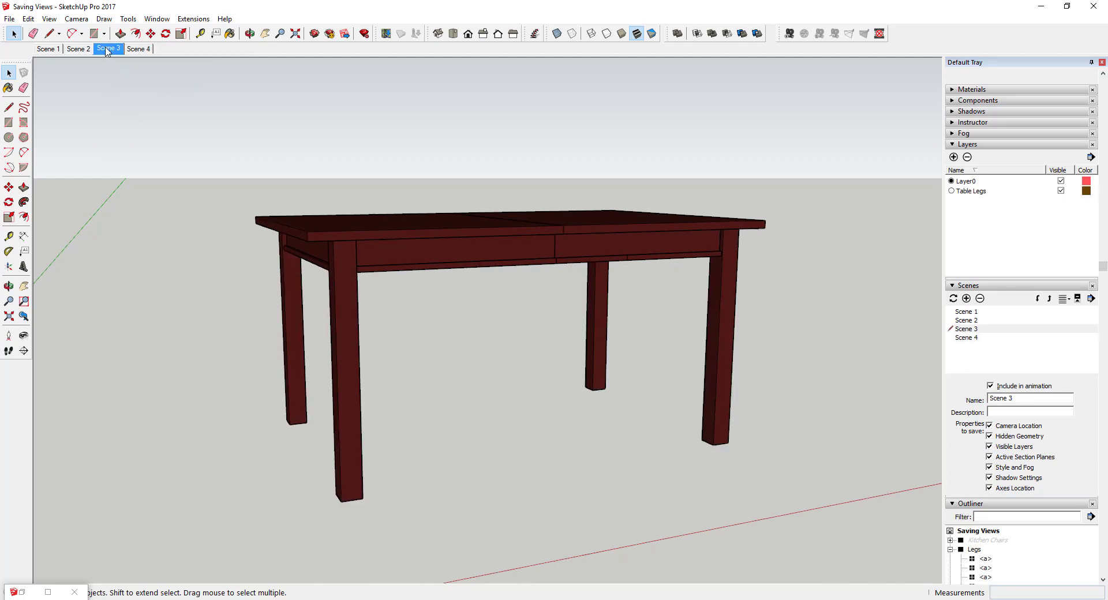
pyautogui.click(141, 50)
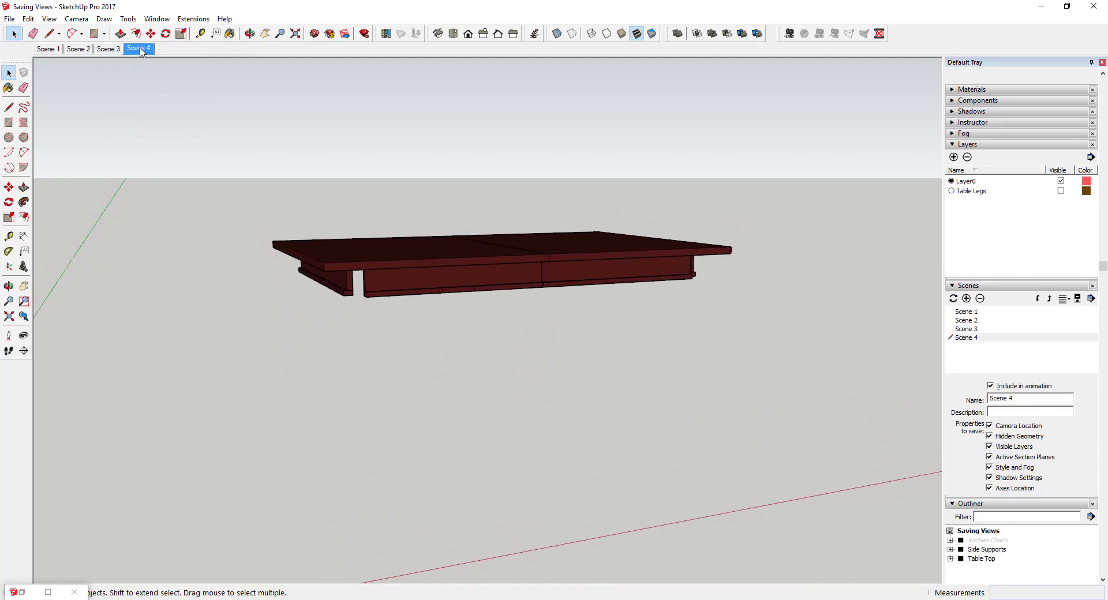
pyautogui.click(50, 48)
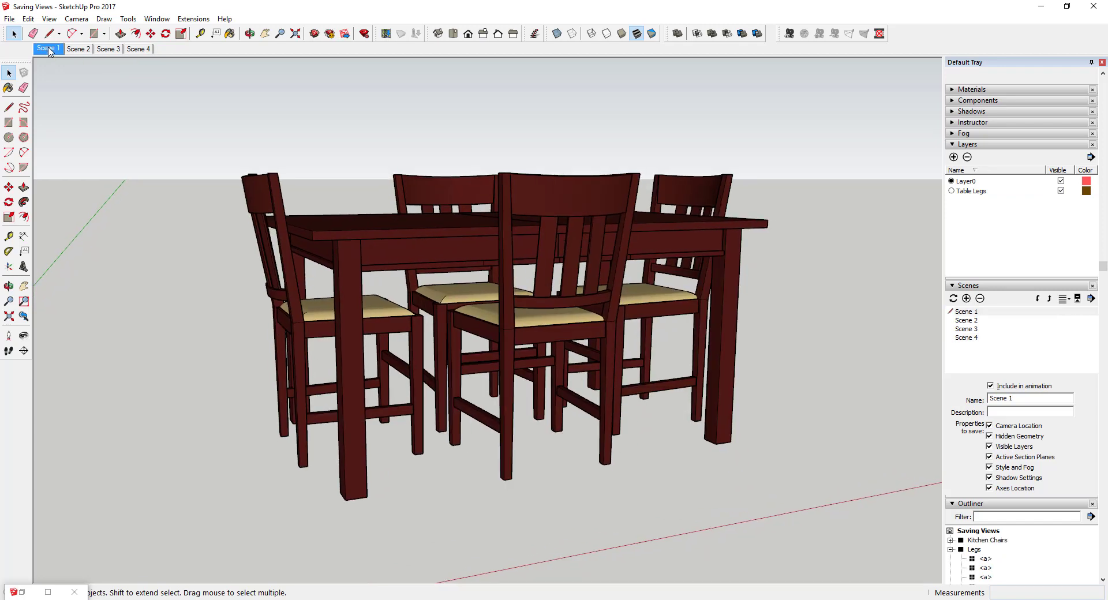
pyautogui.click(118, 51)
pyautogui.click(141, 49)
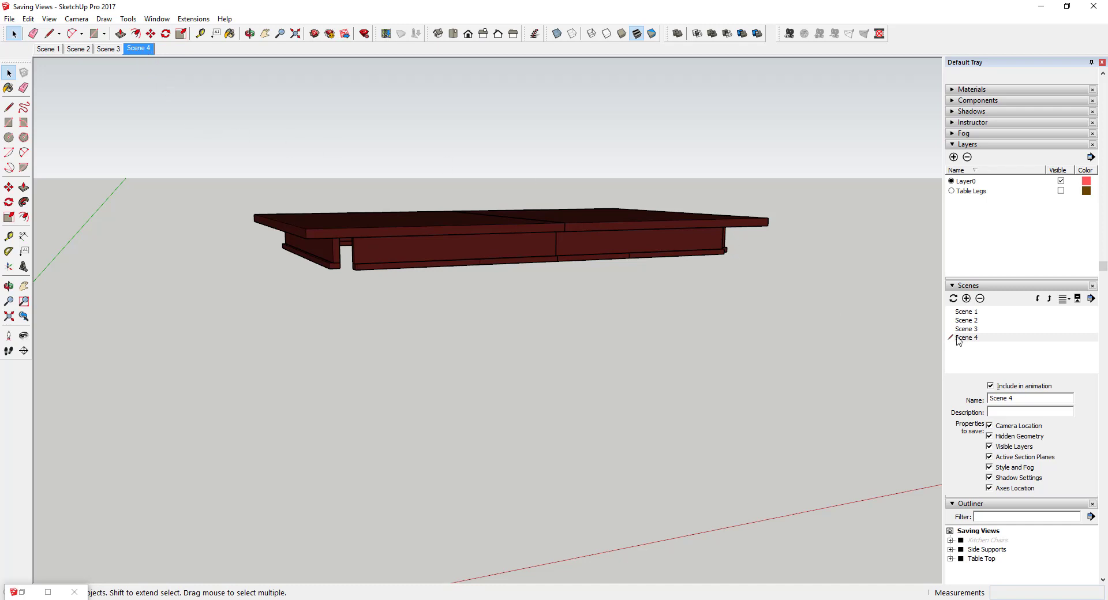
# Rename Scene 1 as All On with Chairs.
pyautogui.click(972, 311)
pyautogui.click(1023, 402)
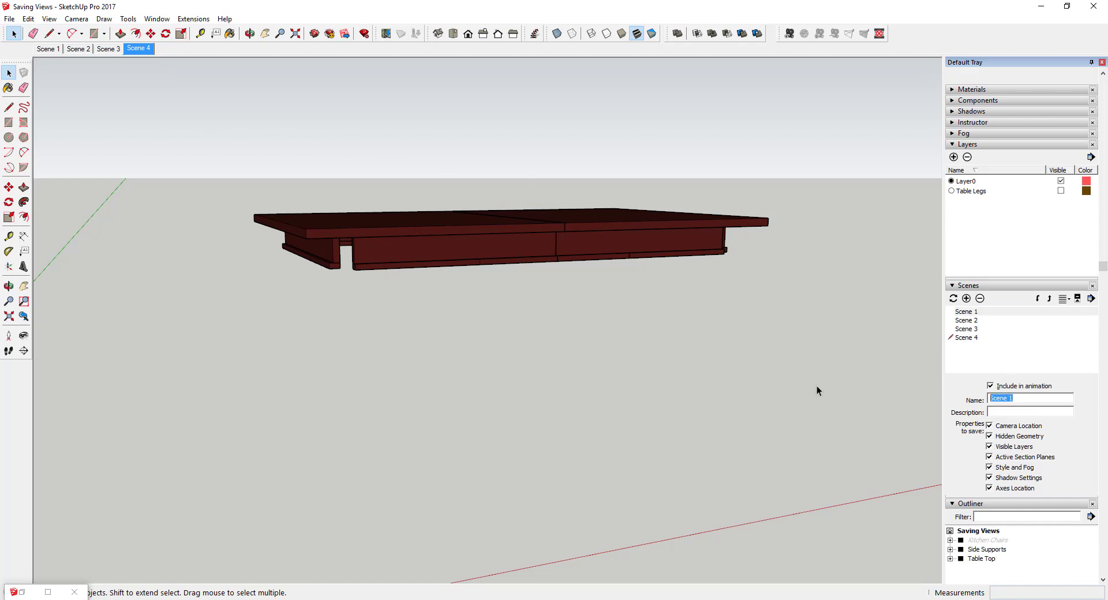
pyautogui.write('All On with Chairs')
pyautogui.press('Return')
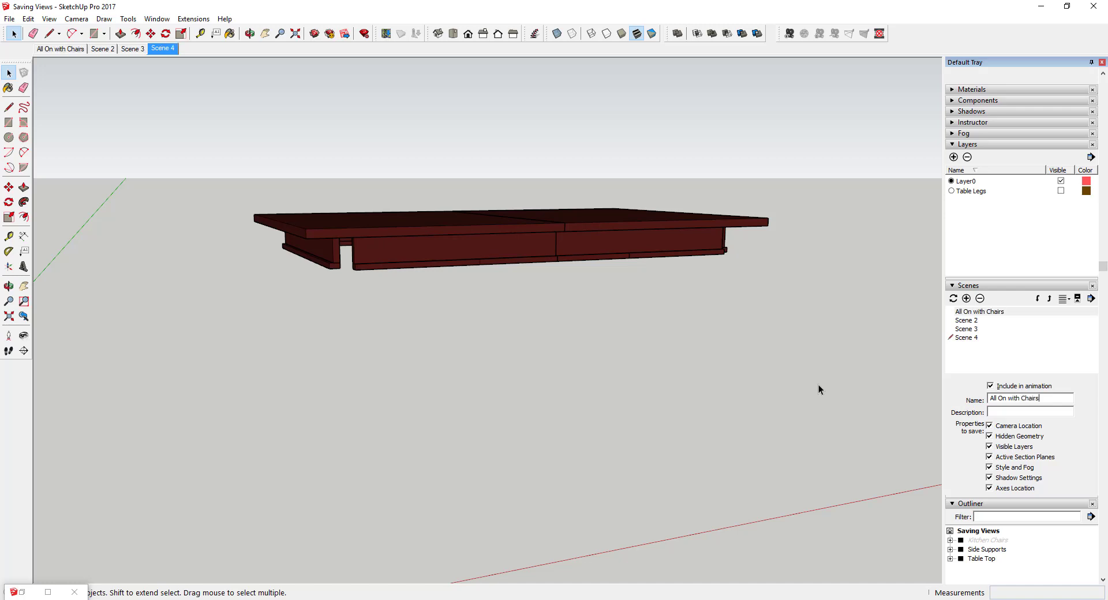
# Rename Scene 3 as Table Only.
pyautogui.click(964, 330)
pyautogui.click(1036, 398)
pyautogui.write('Table Only')
pyautogui.press('Return')
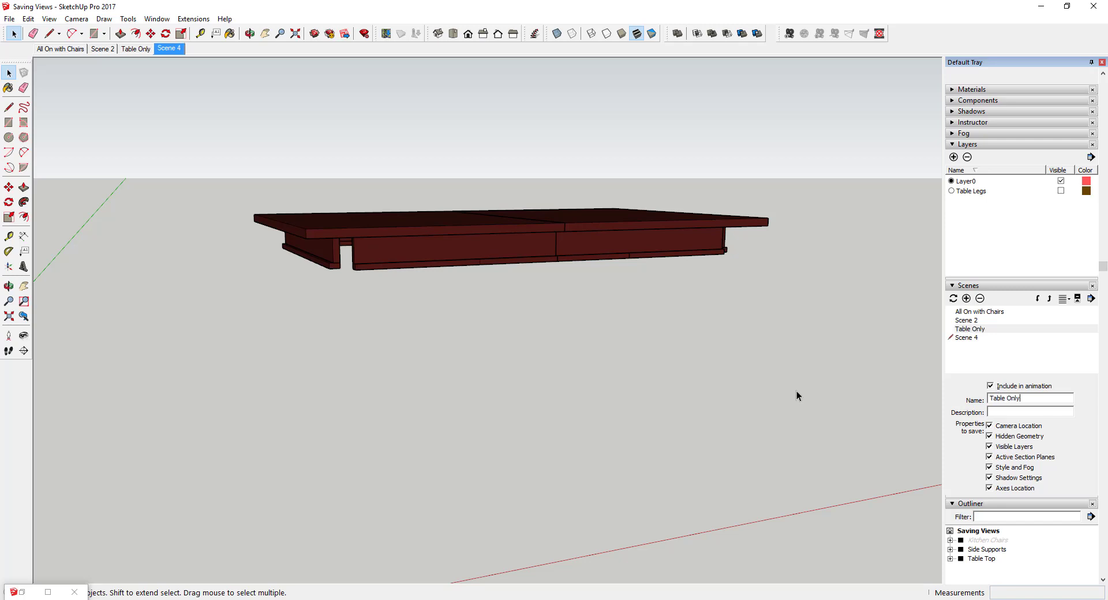
# Rename Scene 4 as "Table Only, No Legs" and leave its description empty.
pyautogui.click(961, 339)
pyautogui.click(1009, 409)
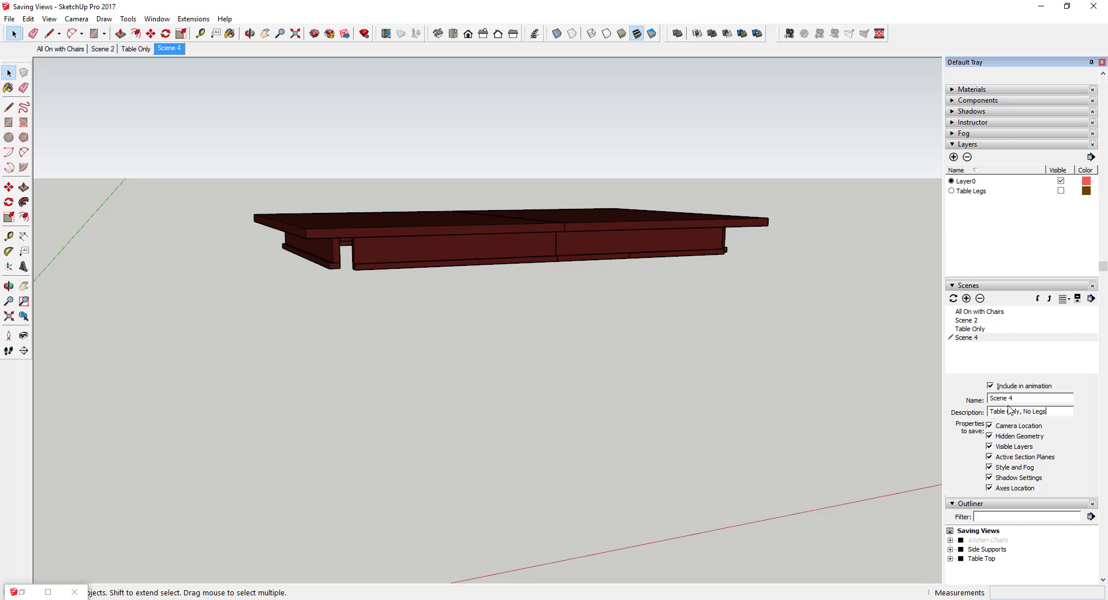
pyautogui.press('Return')
pyautogui.write('Table Only, No Legs')
pyautogui.click(1014, 412)
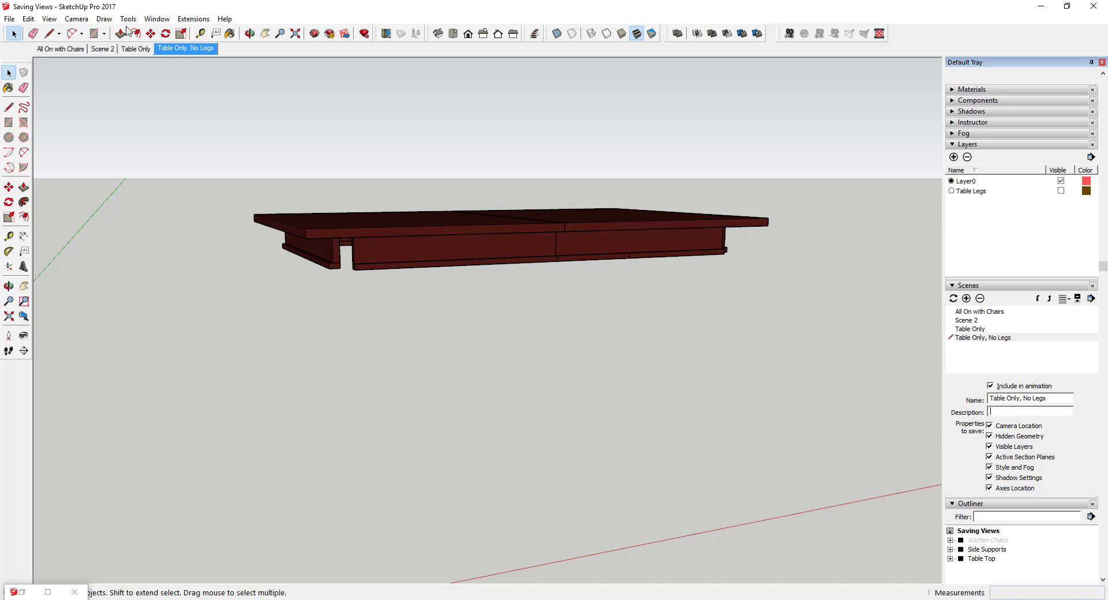
# Review the renamed scenes All On with Chairs, Table Only, and "Table Only, No Legs" in turn.
pyautogui.click(59, 50)
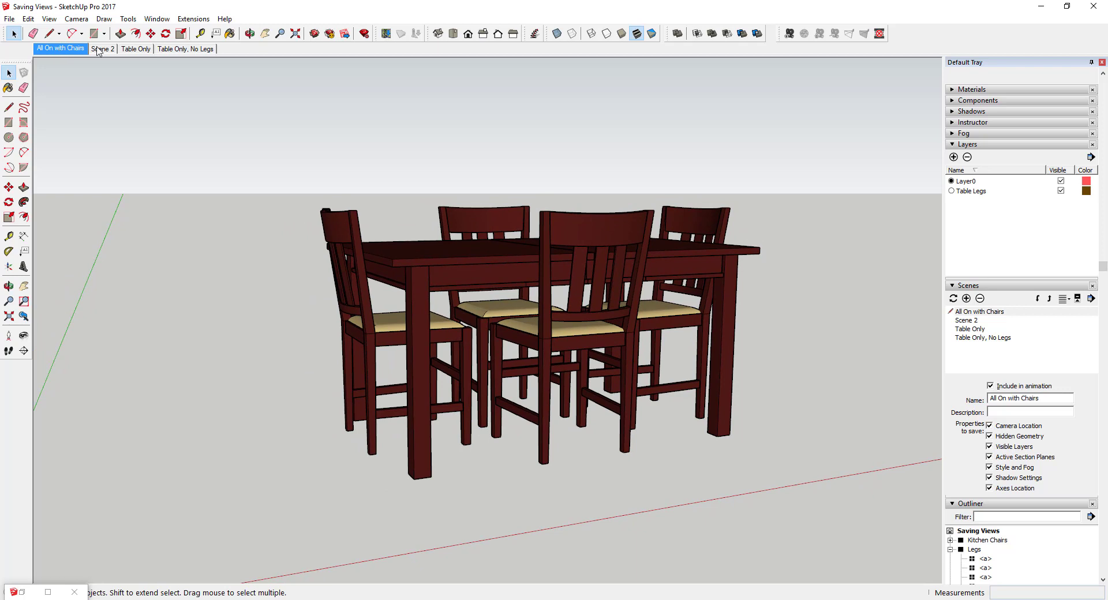
pyautogui.click(136, 48)
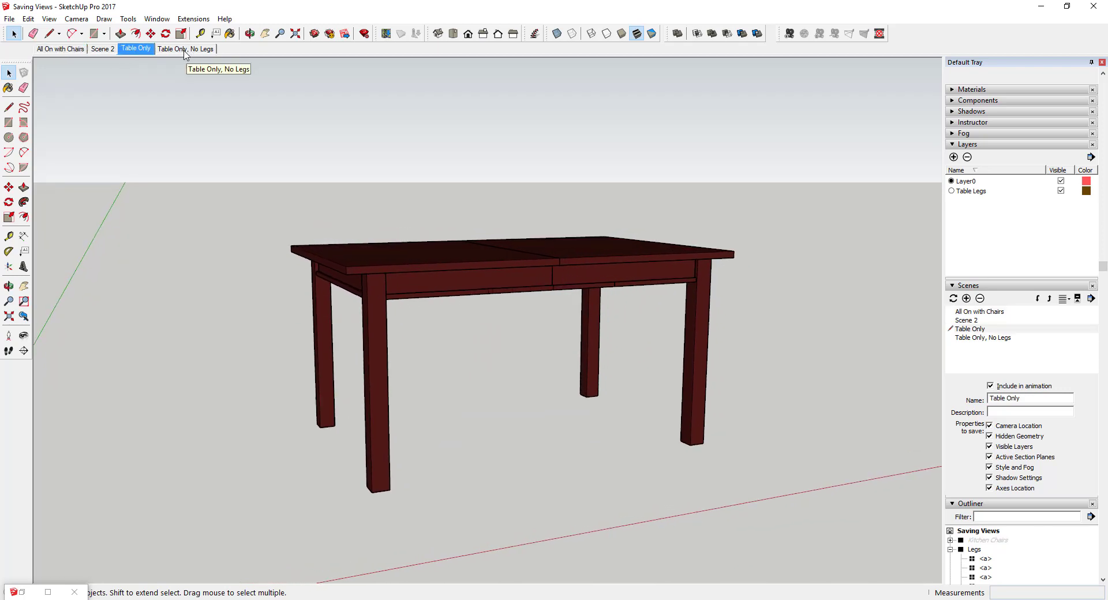
pyautogui.click(185, 49)
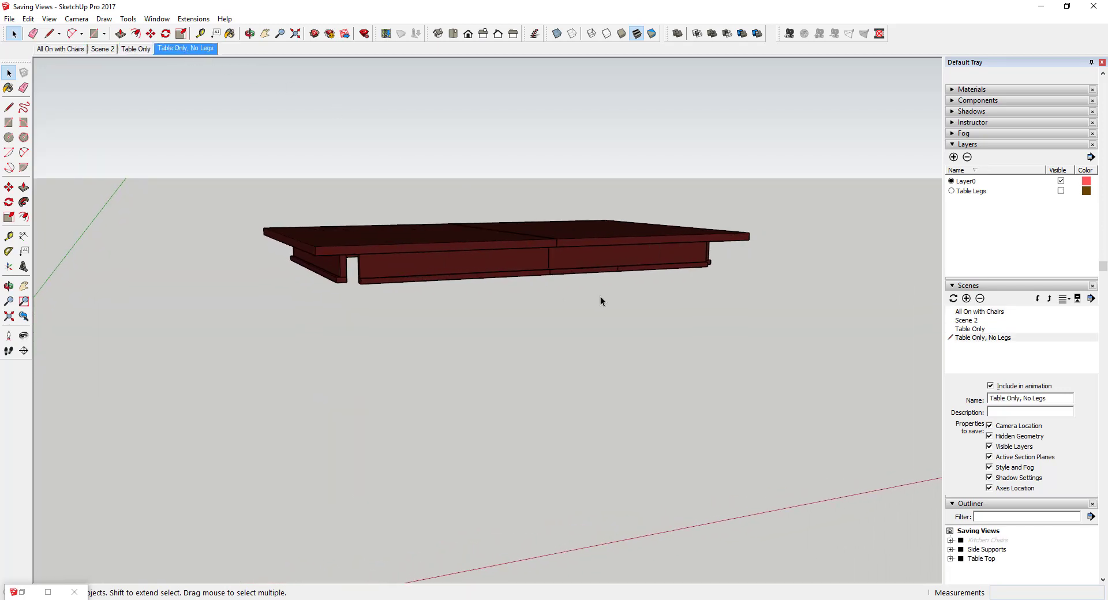
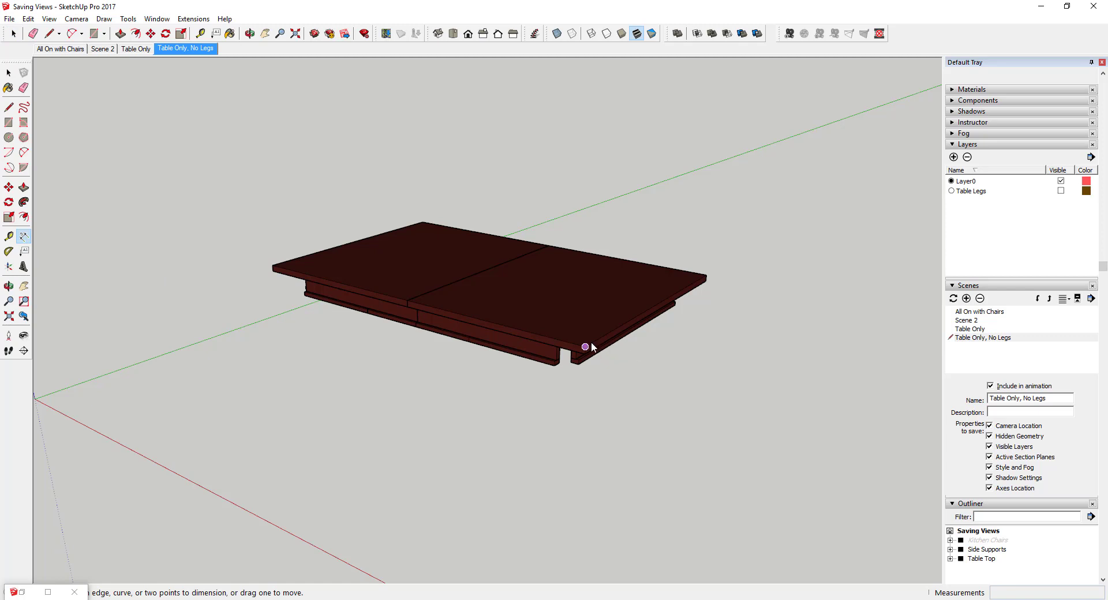
# Dimension one short edge and the adjoining long back edge of the table top.
pyautogui.click(586, 347)
pyautogui.click(706, 276)
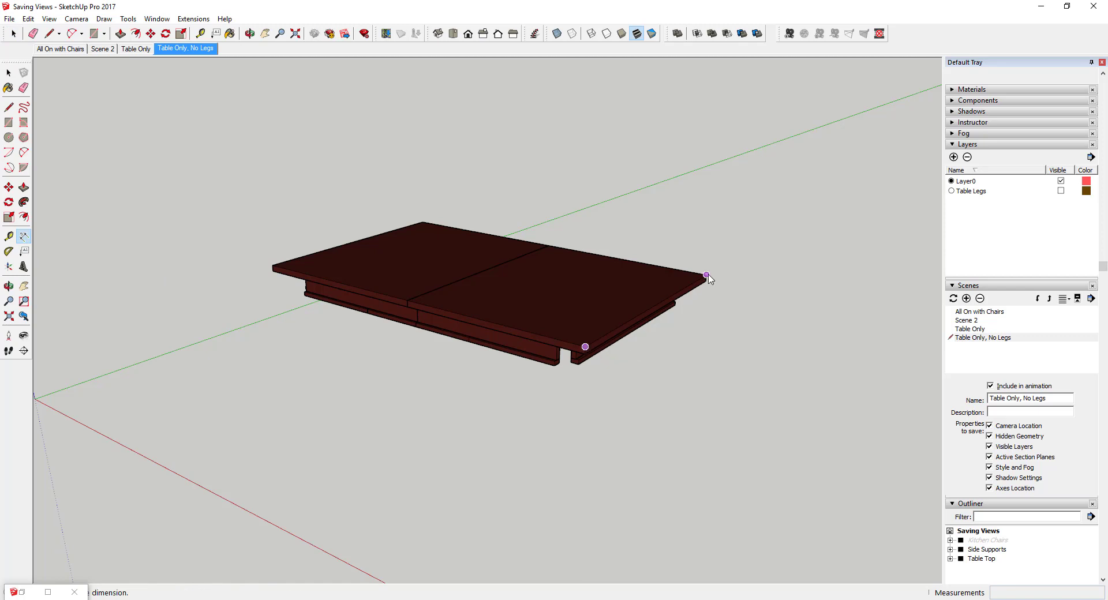
pyautogui.click(754, 289)
pyautogui.moveTo(738, 296); pyautogui.dragTo(702, 268, button='middle')
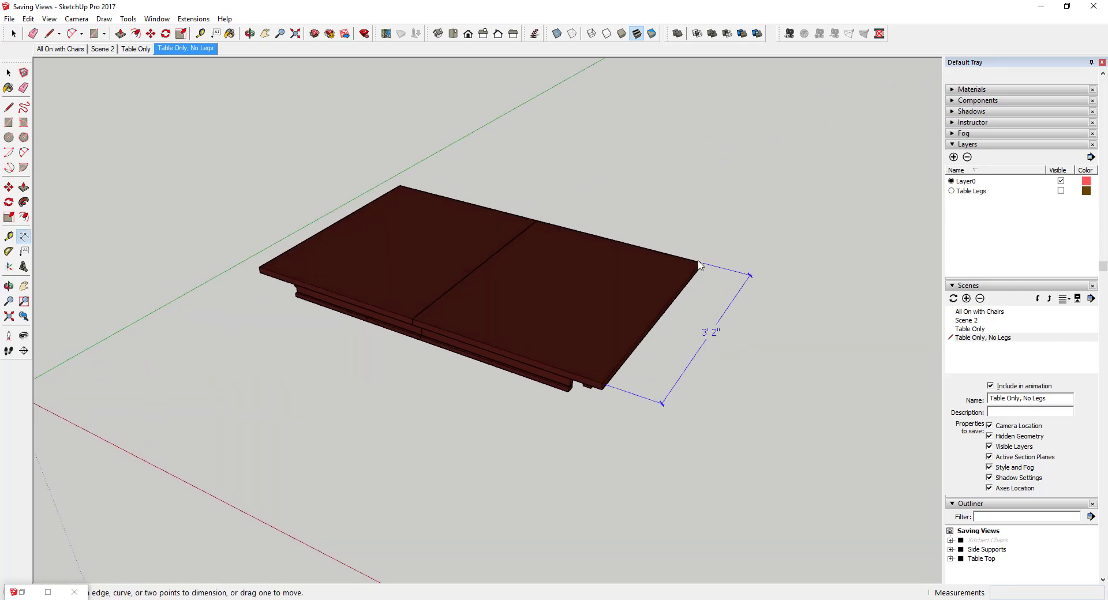
pyautogui.click(700, 263)
pyautogui.click(402, 186)
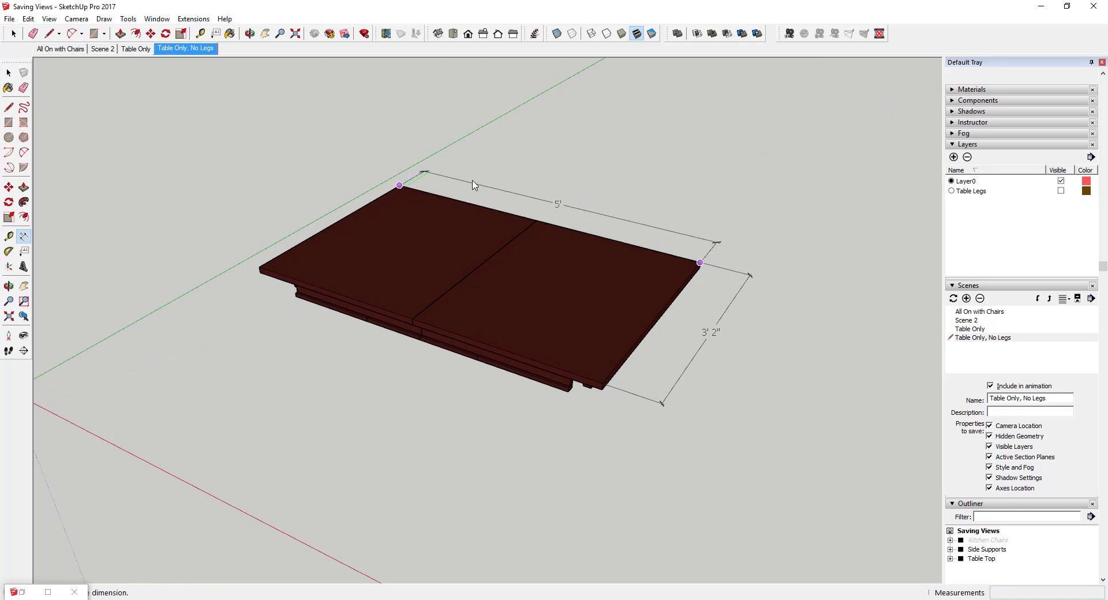
pyautogui.click(492, 181)
pyautogui.moveTo(492, 180); pyautogui.dragTo(633, 272, button='middle')
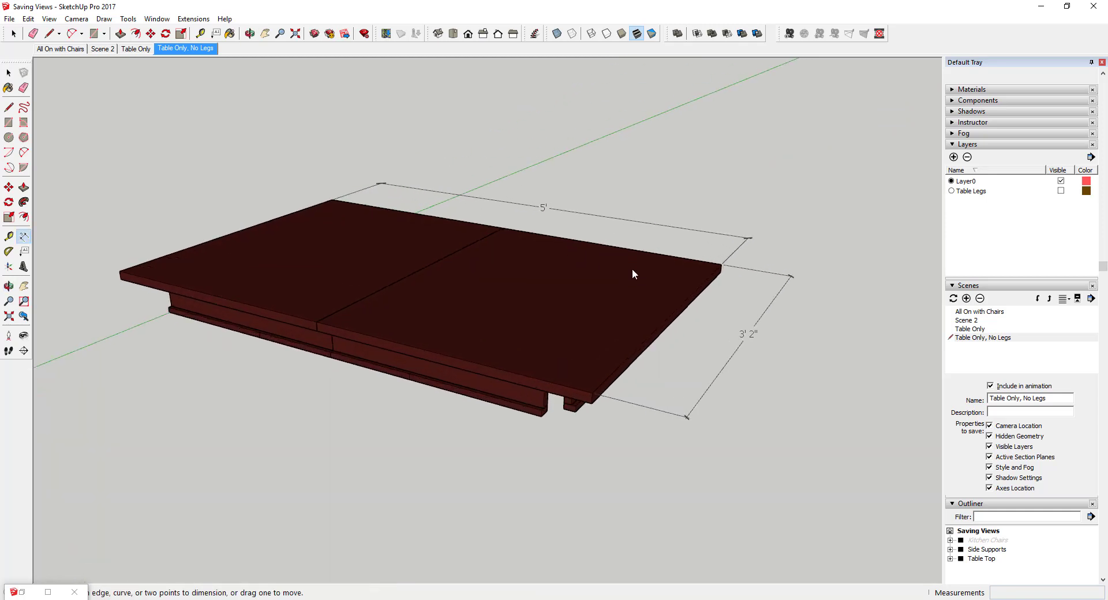
pyautogui.moveTo(610, 306); pyautogui.dragTo(667, 321, button='middle')
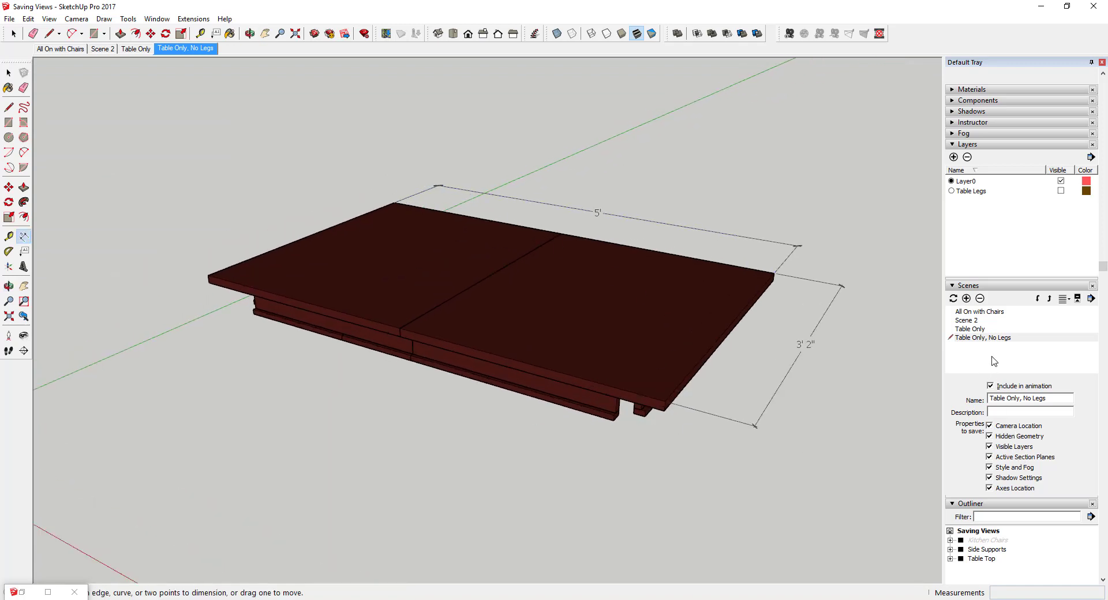
# Turn the Table Legs layer back on and hide the Legs and Side Supports groups together.
pyautogui.scroll(-2, 996, 369)
pyautogui.click(984, 482)
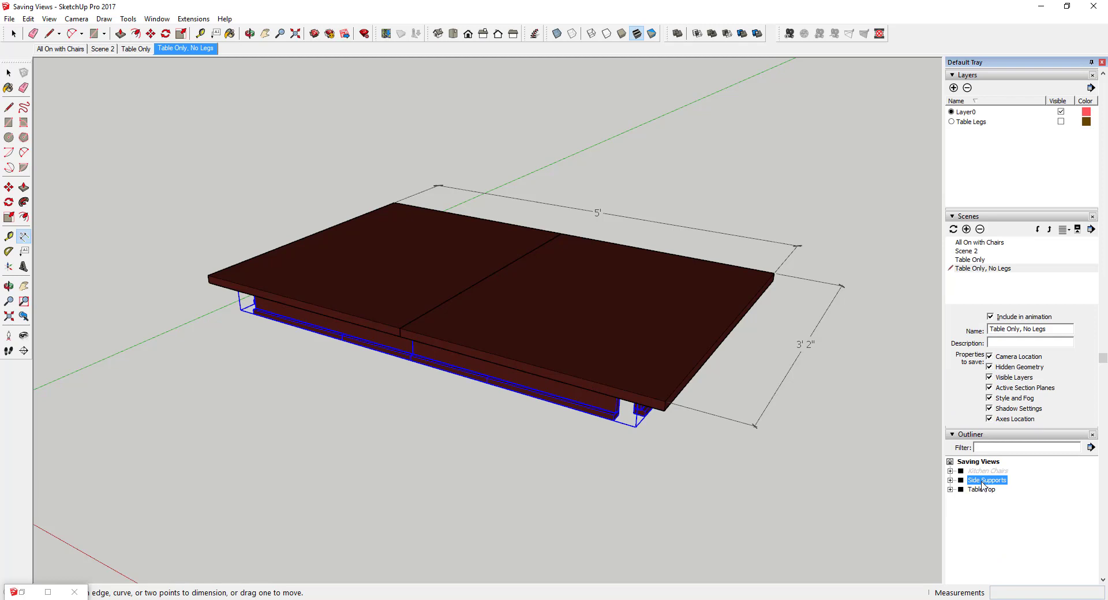
pyautogui.click(1060, 122)
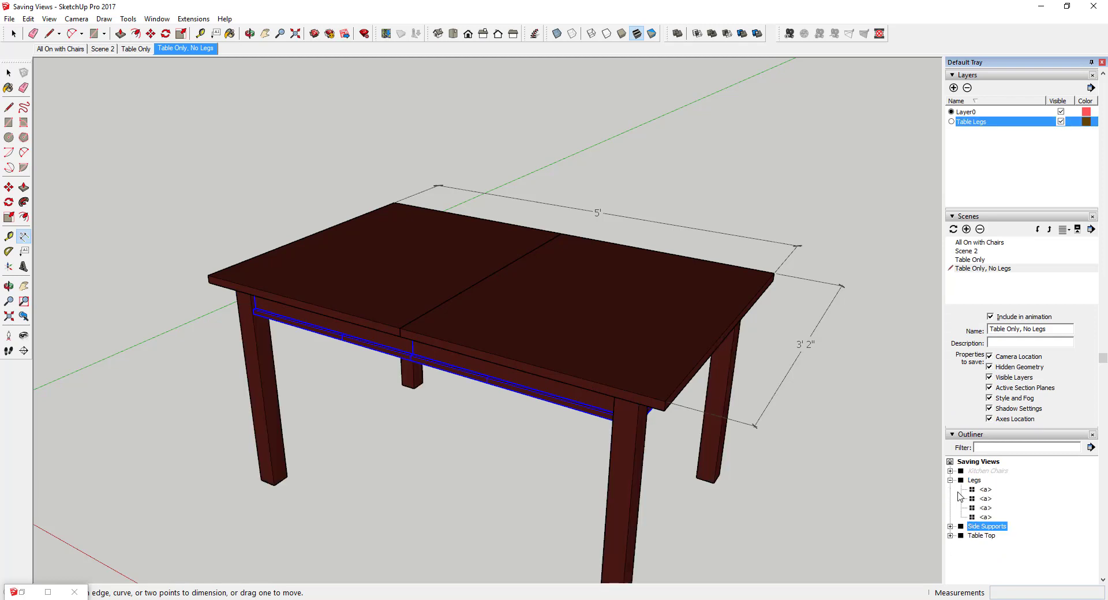
pyautogui.click(951, 481)
pyautogui.keyDown('ctrl'); pyautogui.click(975, 480); pyautogui.keyUp('ctrl')
pyautogui.rightClick(981, 485)
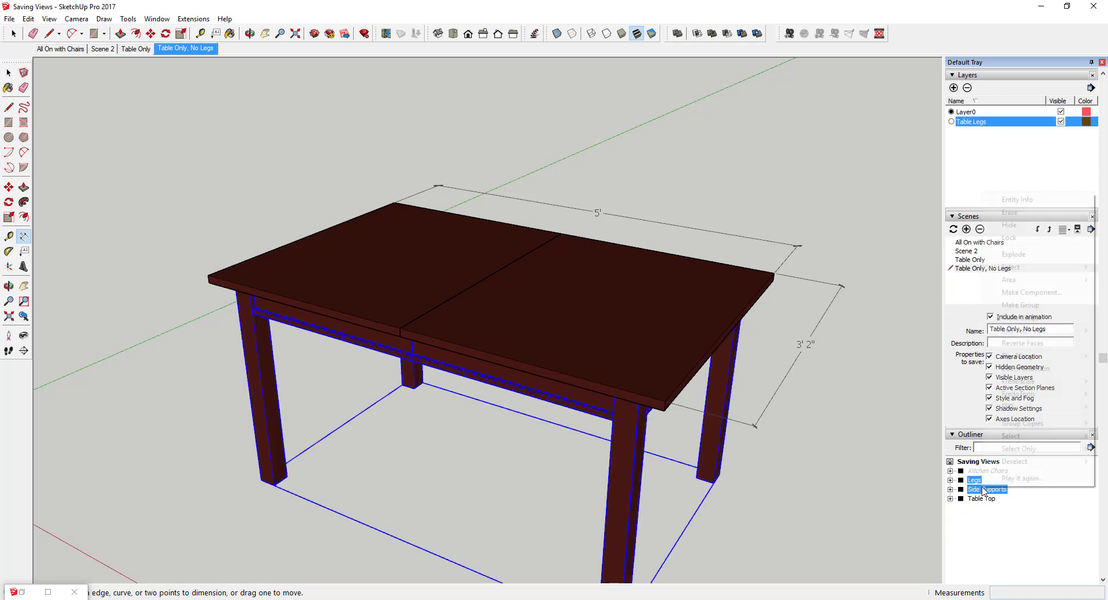
pyautogui.click(1010, 224)
# Select the table top's short-edge dimension and create a new layer named Table Top Dimensions.
pyautogui.moveTo(750, 260); pyautogui.dragTo(823, 272, button='middle')
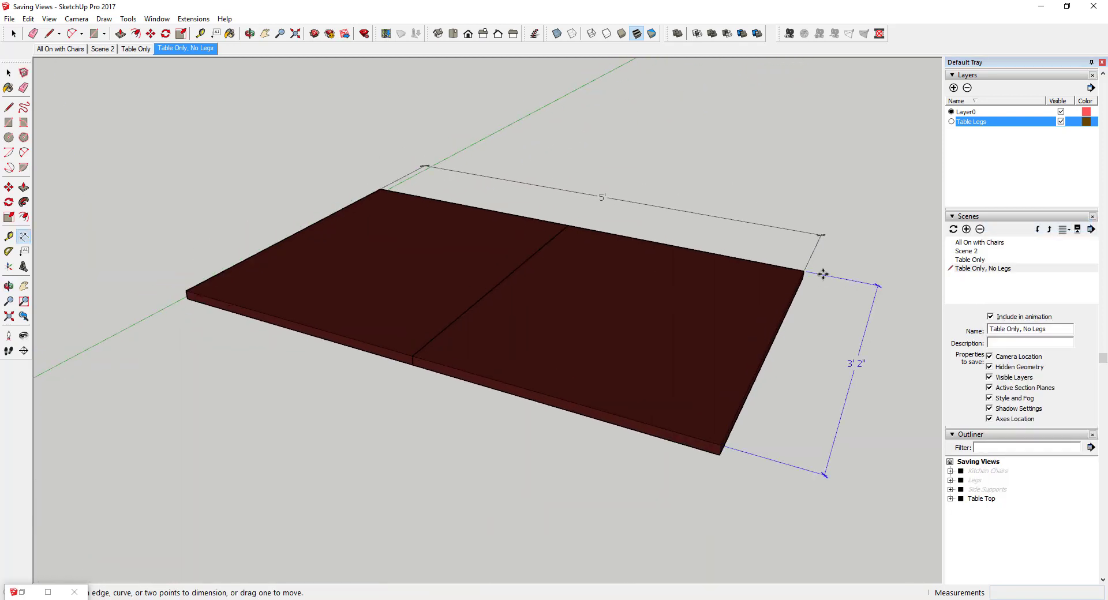
pyautogui.press('space')
pyautogui.click(859, 369)
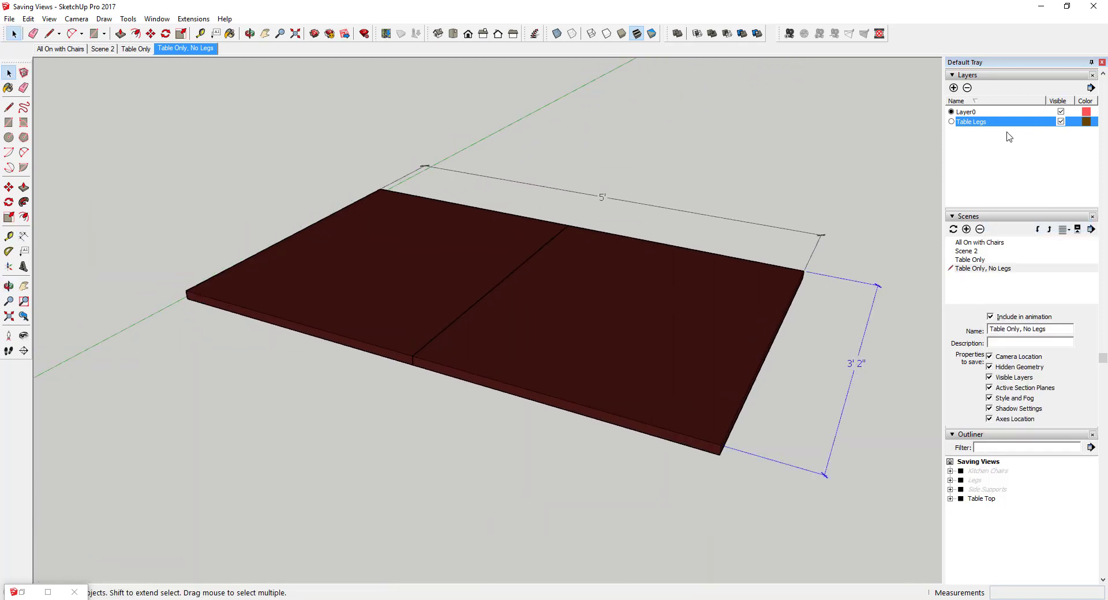
pyautogui.click(953, 88)
pyautogui.write('Tab')
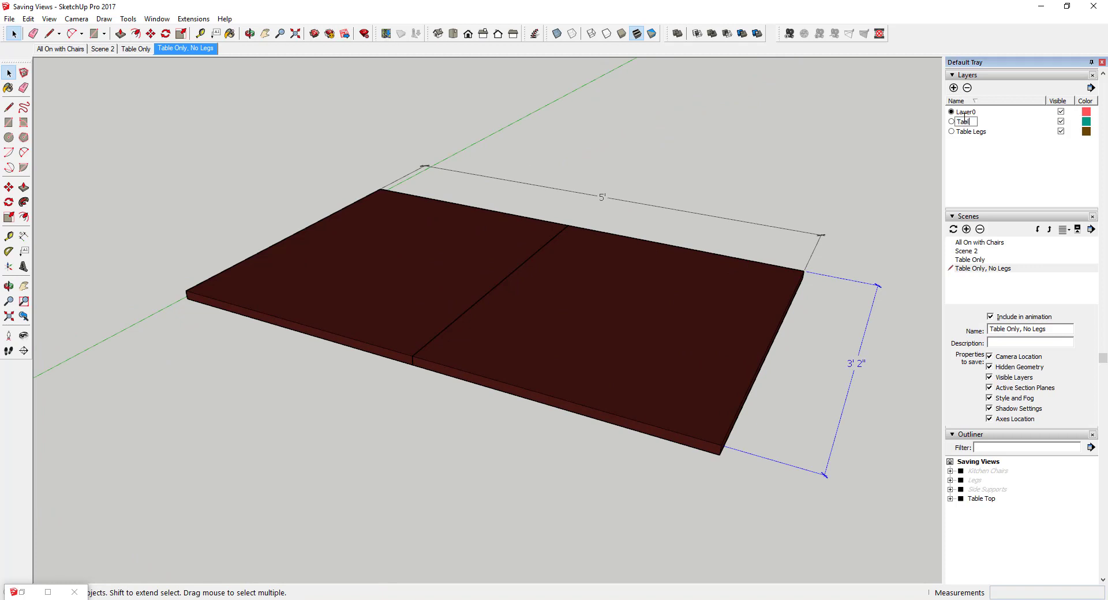
pyautogui.write('le Top Dimensions')
pyautogui.press('Return')
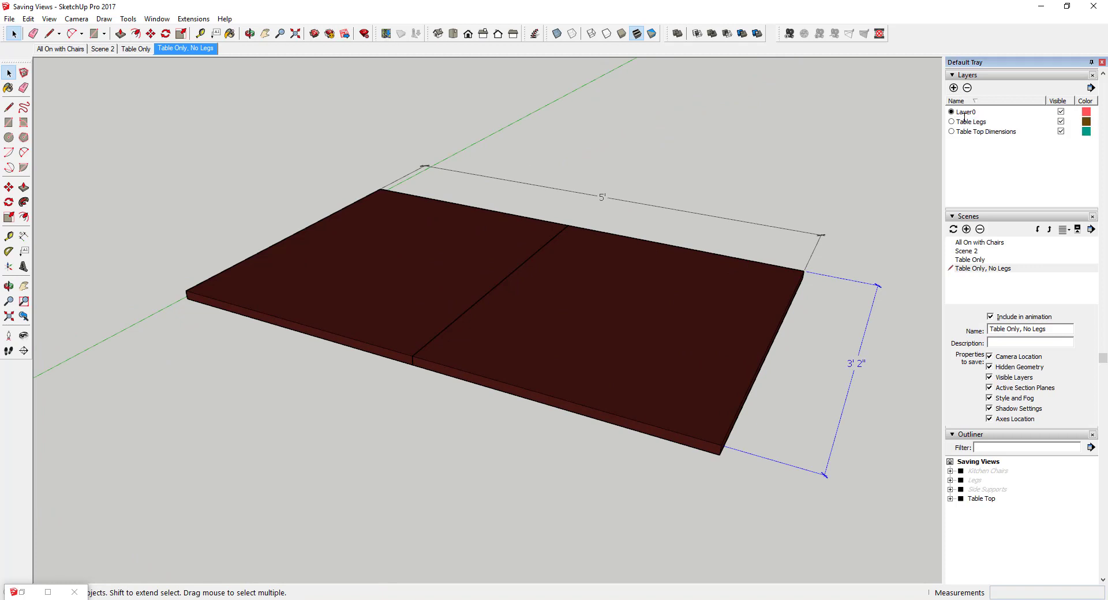
# Add the long-edge dimension to the selection and assign both dimensions to the Table Top Dimensions layer.
pyautogui.keyDown('shift'); pyautogui.click(809, 237); pyautogui.keyUp('shift')
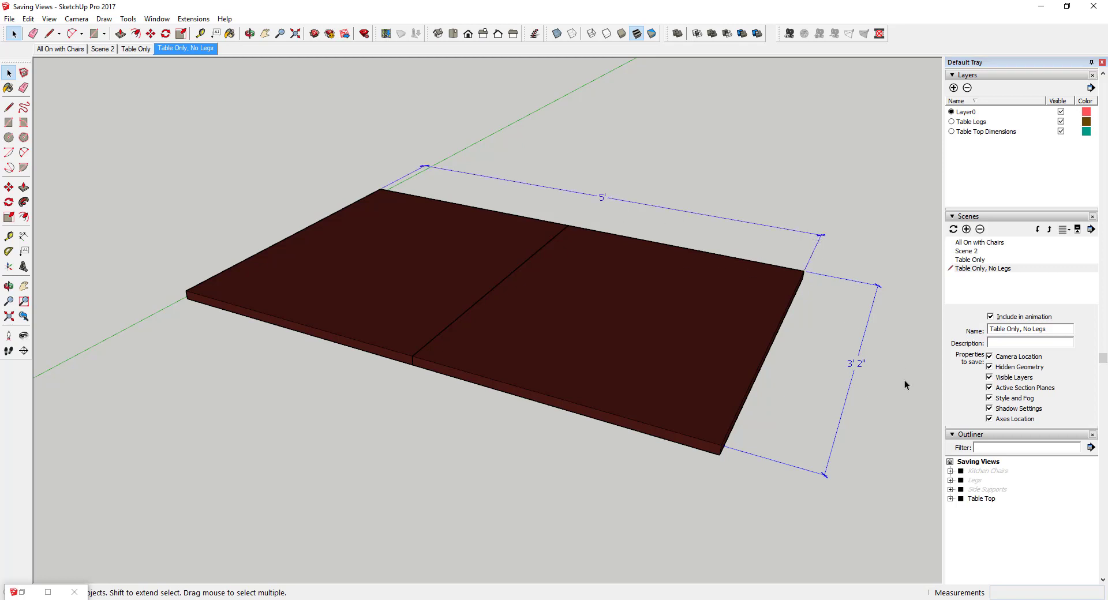
pyautogui.scroll(4, 1008, 175)
pyautogui.click(1092, 104)
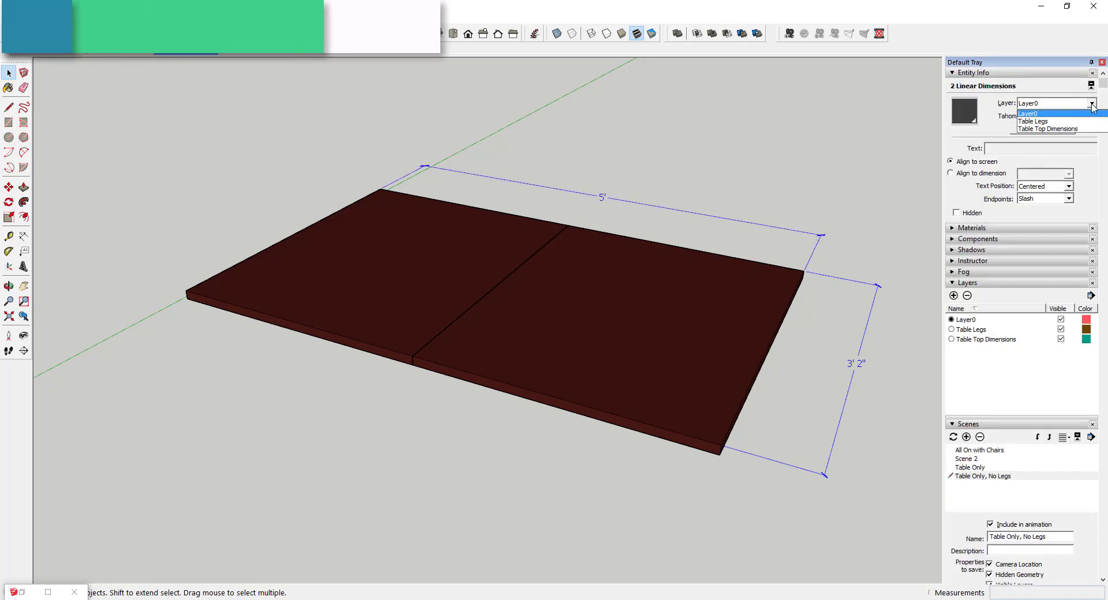
pyautogui.click(1048, 129)
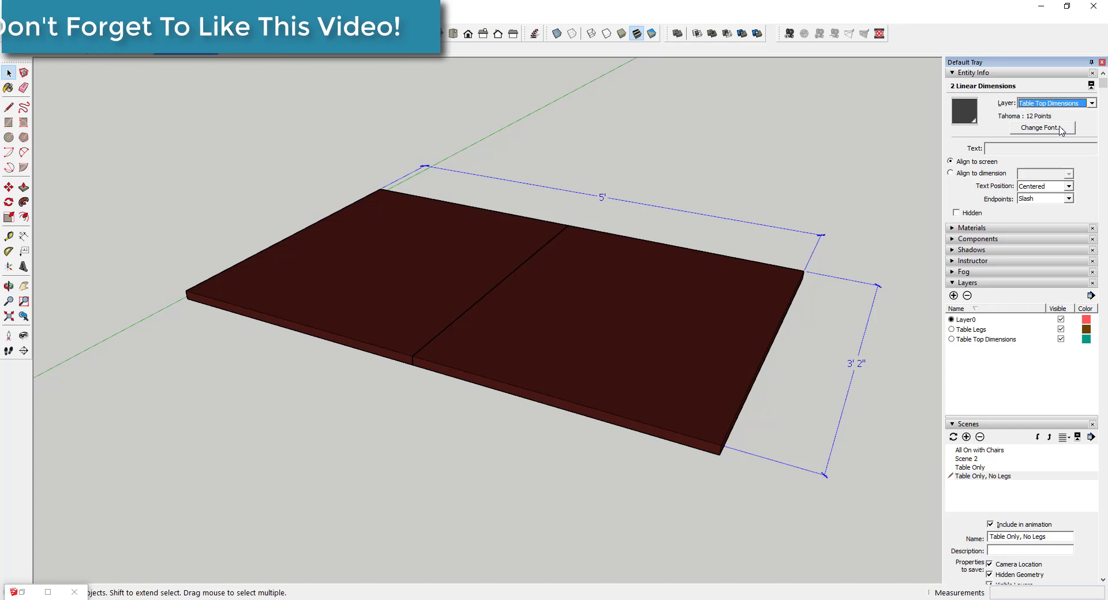
pyautogui.click(728, 254)
# Save the view of the dimensioned table top as a fifth scene.
pyautogui.scroll(3, 728, 253)
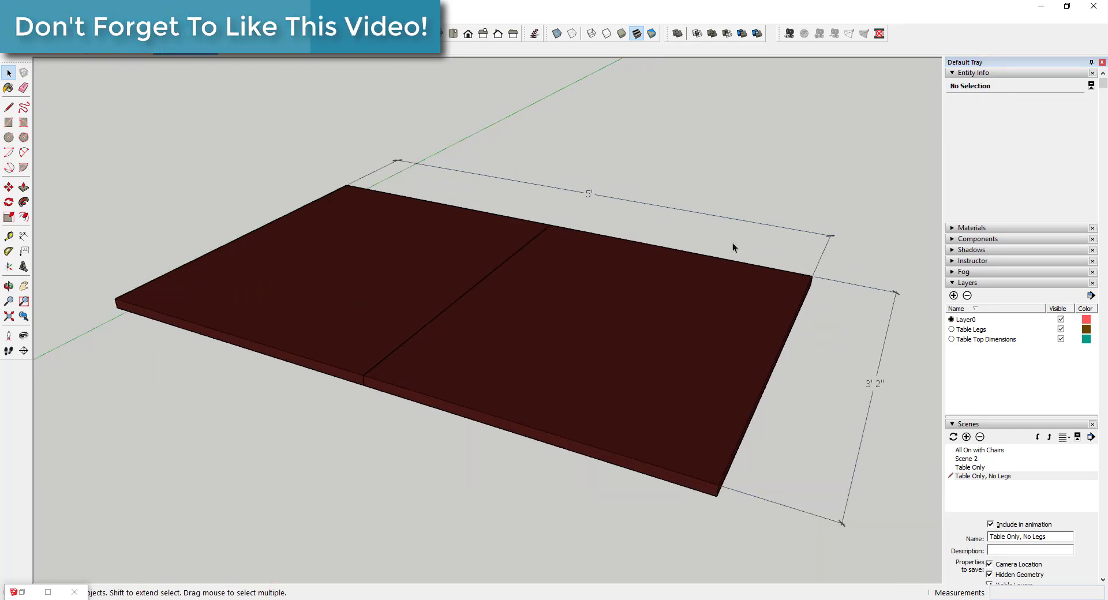
pyautogui.rightClick(186, 52)
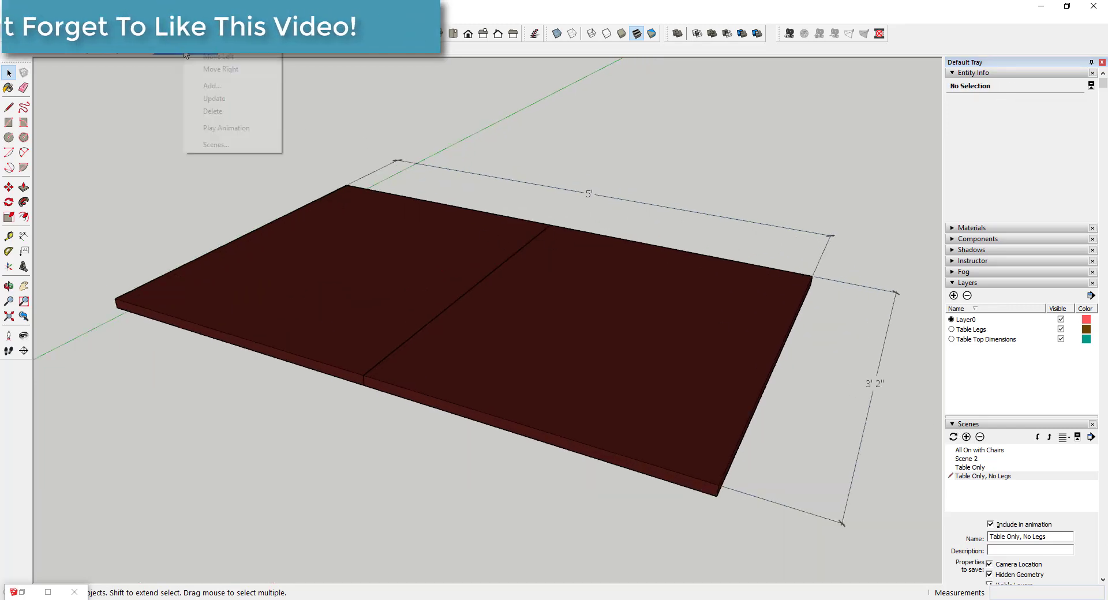
pyautogui.click(212, 85)
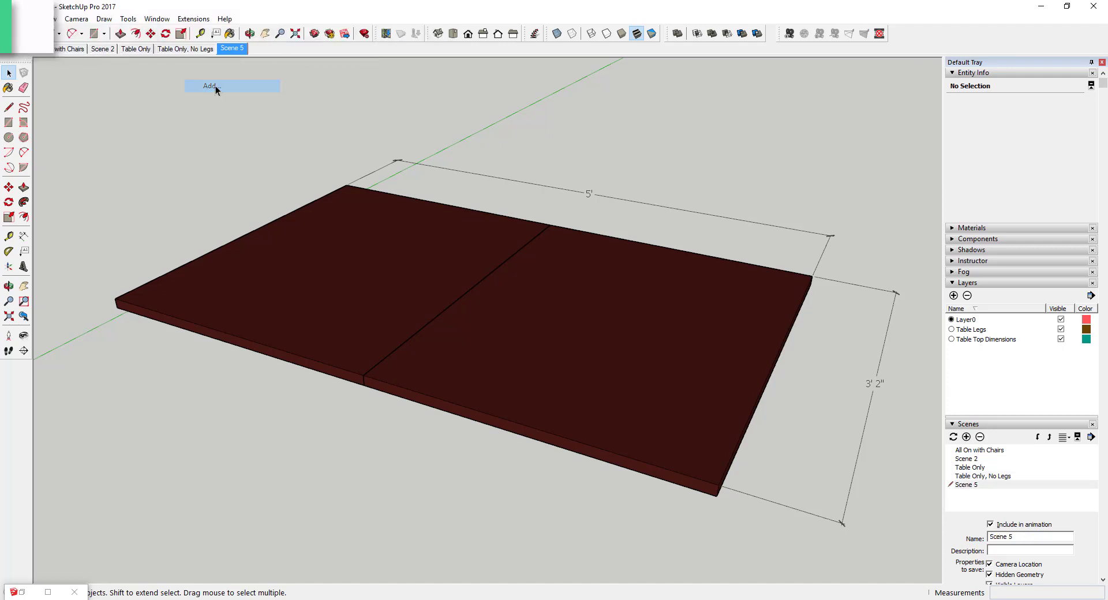
# Rename Scene 5 as Table Top with Dimensions.
pyautogui.tripleClick(1028, 538)
pyautogui.write('Table Top')
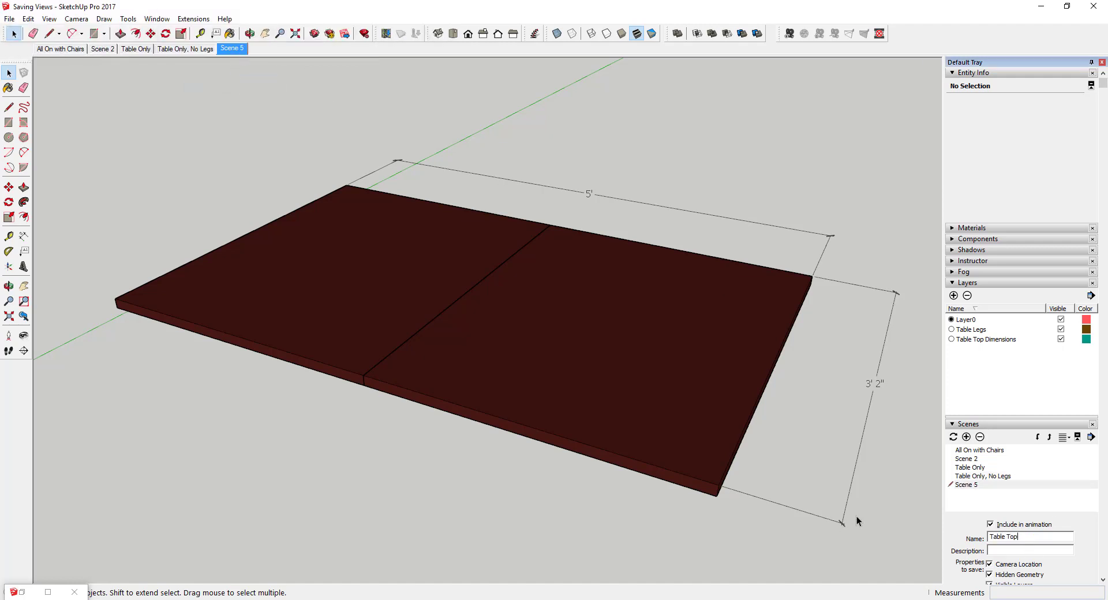
pyautogui.write(' with Dimensions')
pyautogui.press('Return')
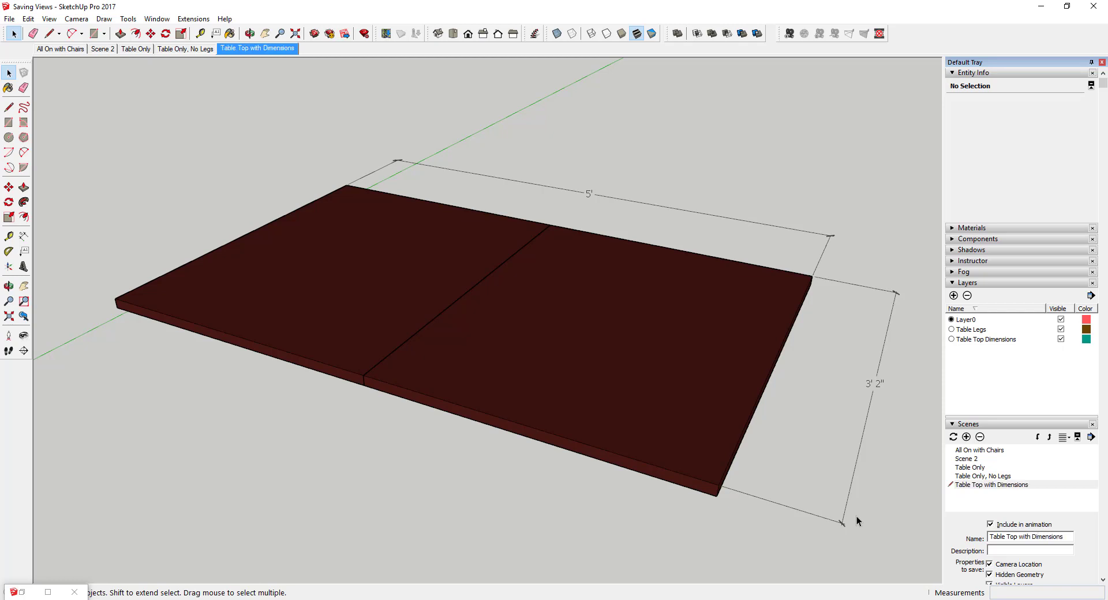
# Hide the Table Top Dimensions layer in the All On with Chairs scene, update that scene, and check it against Table Top with Dimensions.
pyautogui.moveTo(369, 180); pyautogui.dragTo(597, 180, button='middle')
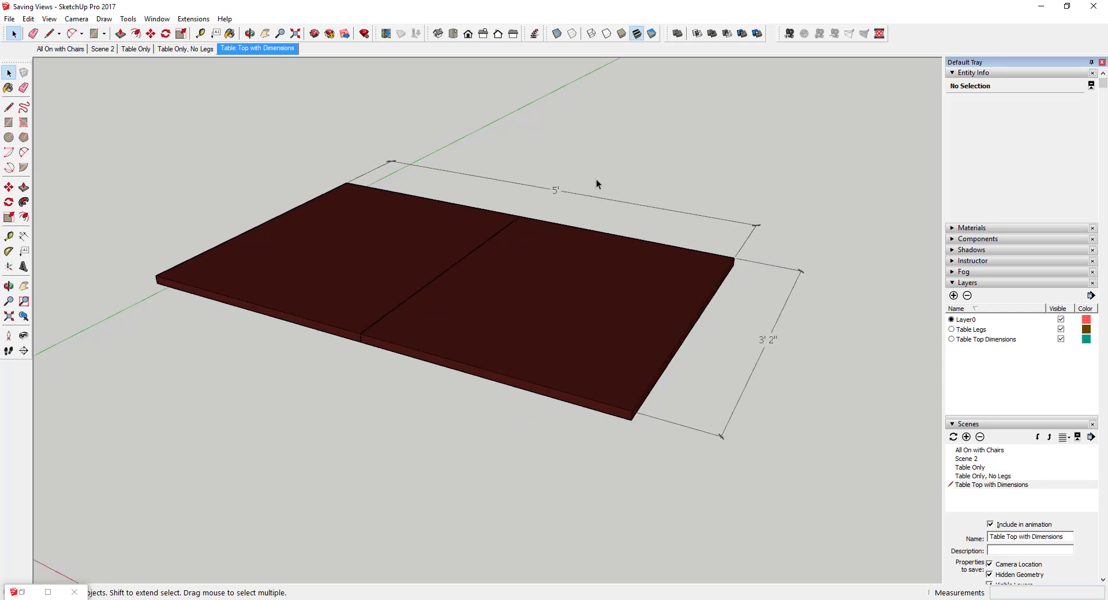
pyautogui.scroll(2, 597, 182)
pyautogui.scroll(-2, 598, 196)
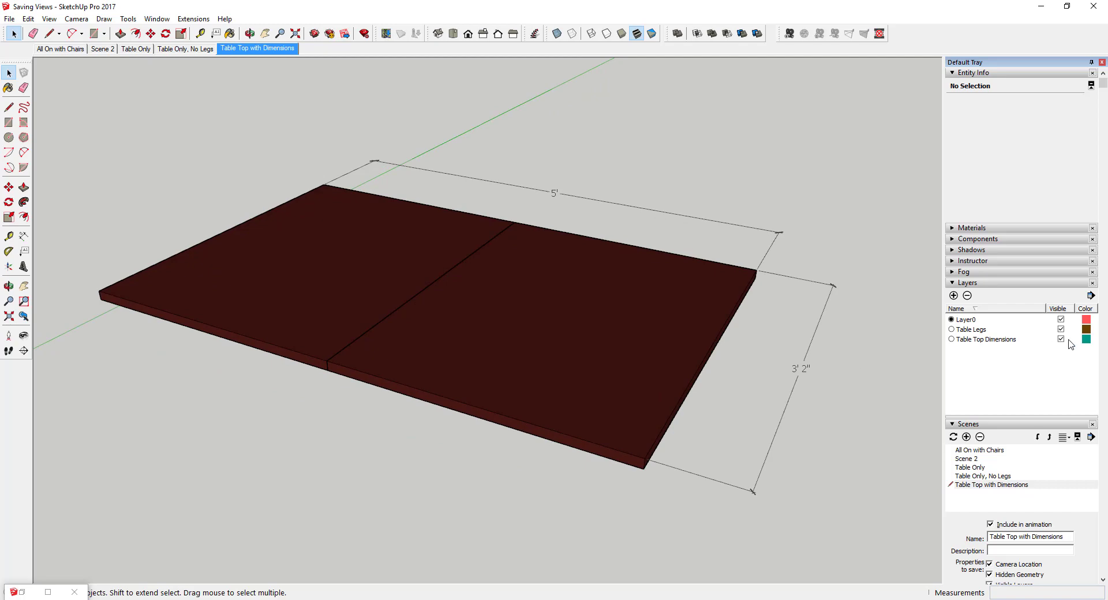
pyautogui.click(61, 49)
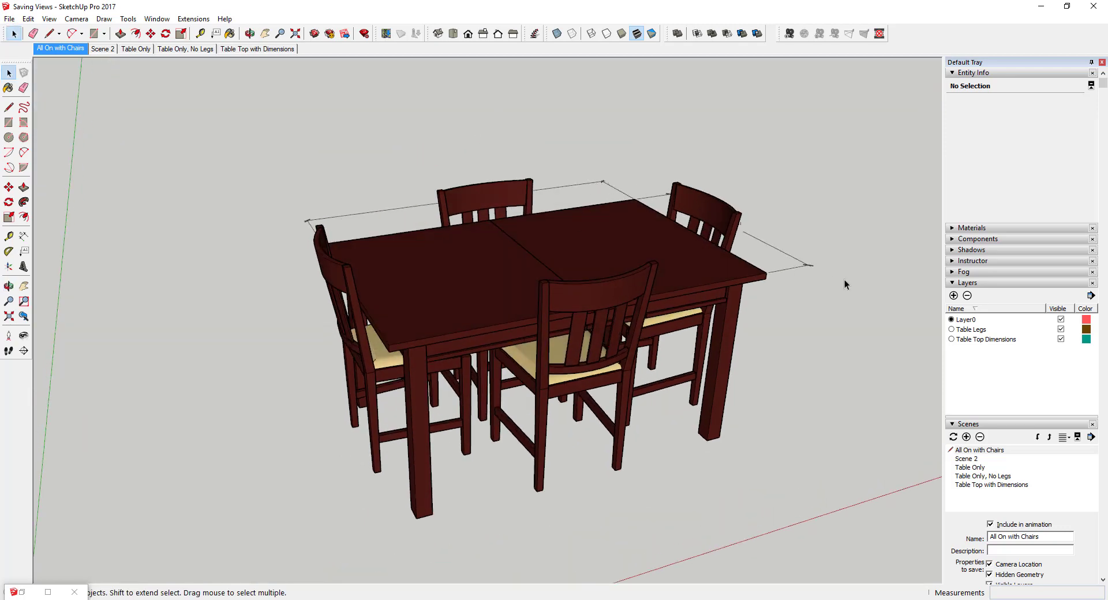
pyautogui.click(1061, 339)
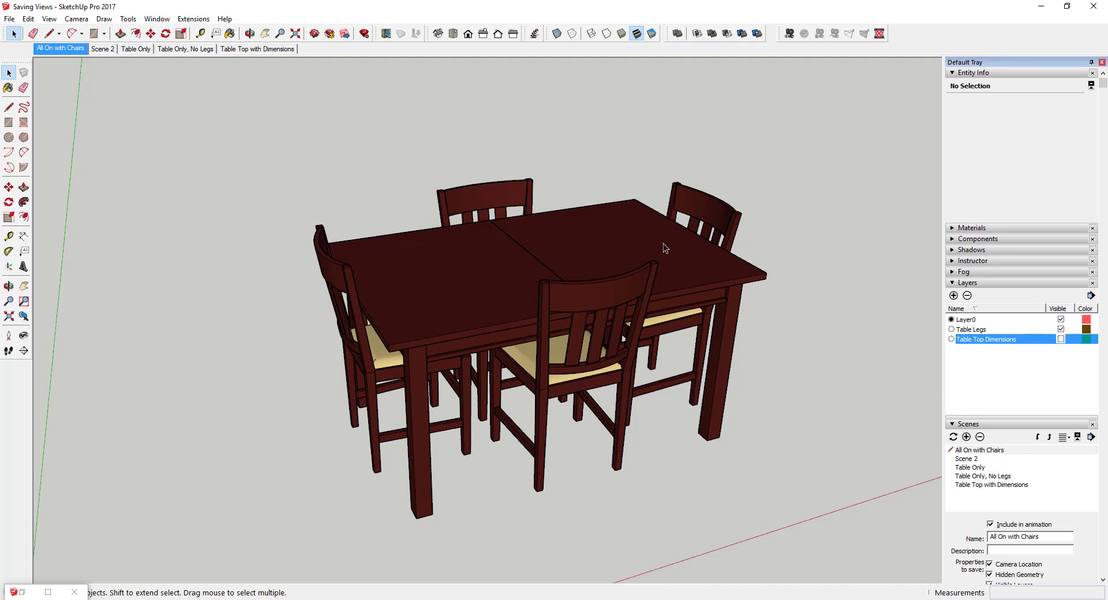
pyautogui.rightClick(52, 51)
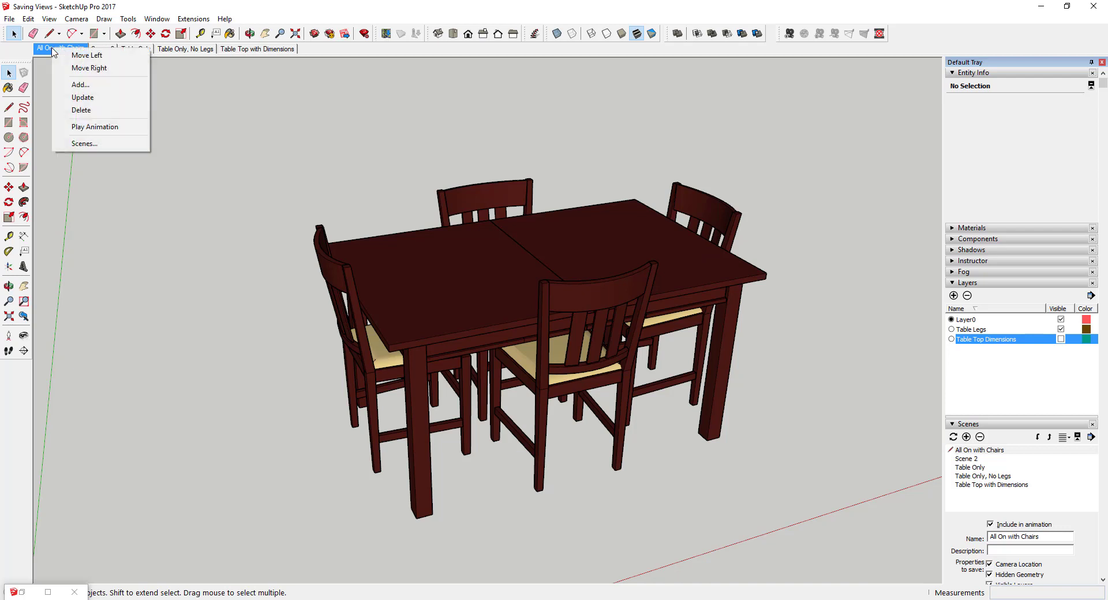
pyautogui.click(93, 98)
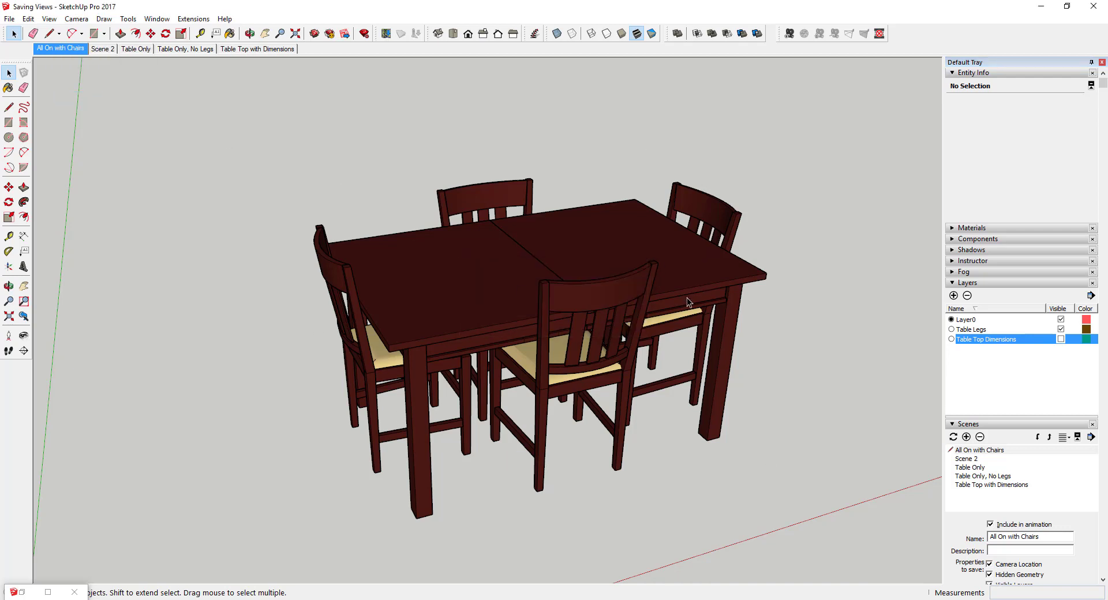
pyautogui.click(247, 49)
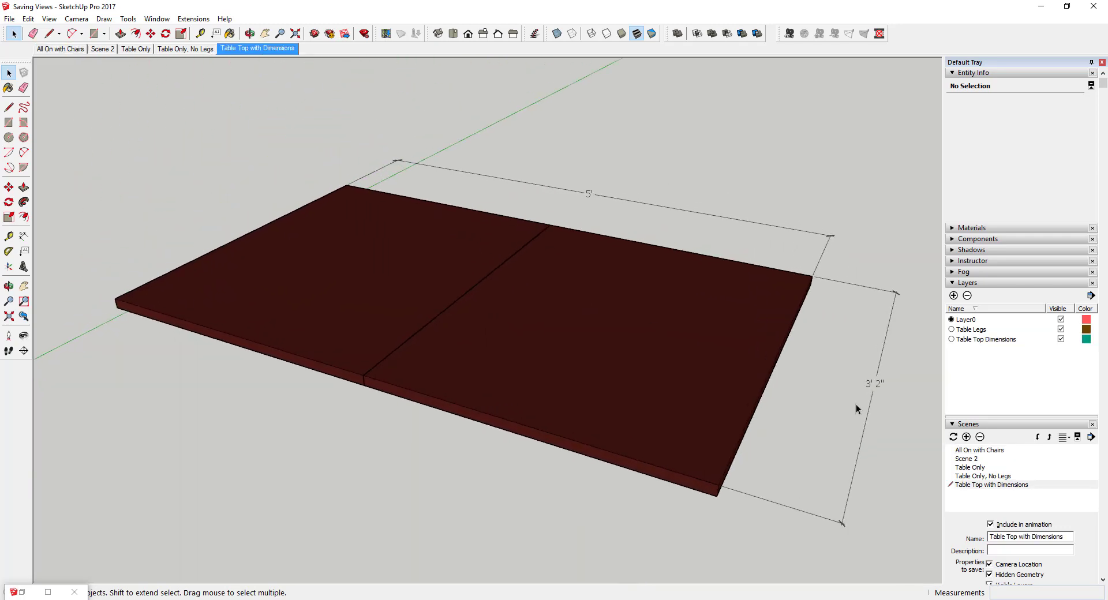
pyautogui.click(49, 50)
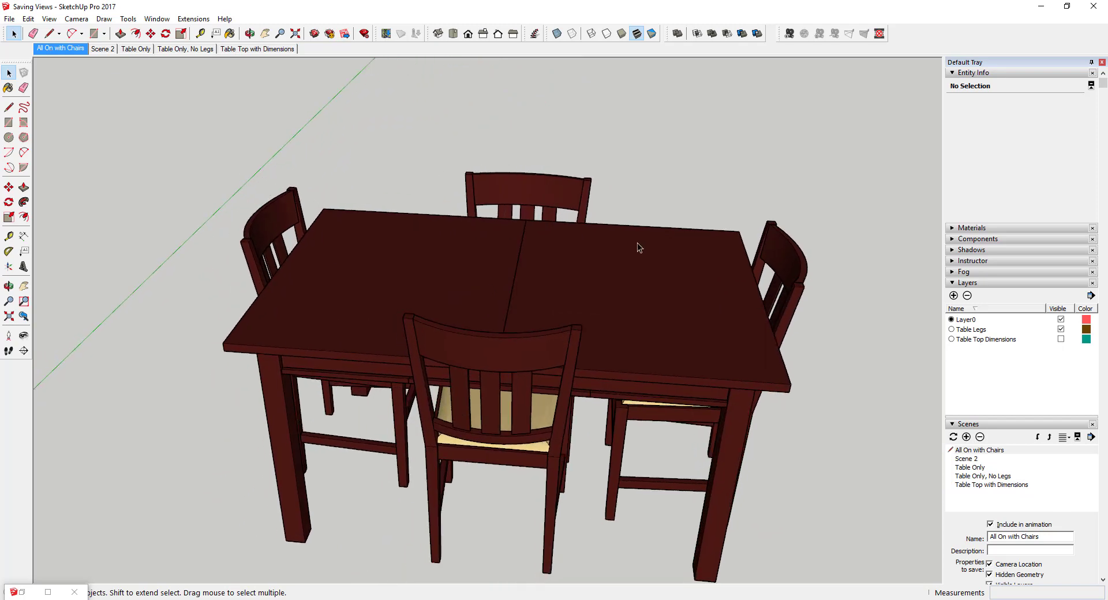
# Hide the Table Top Dimensions layer in the Table Only scene and update that scene.
pyautogui.click(138, 49)
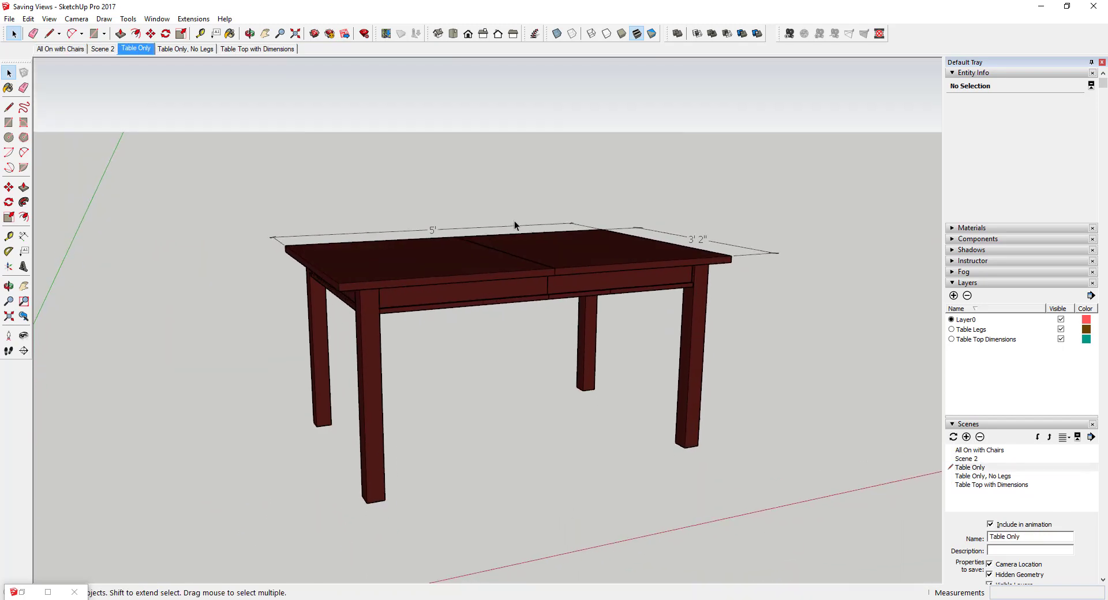
pyautogui.click(1061, 339)
pyautogui.rightClick(131, 50)
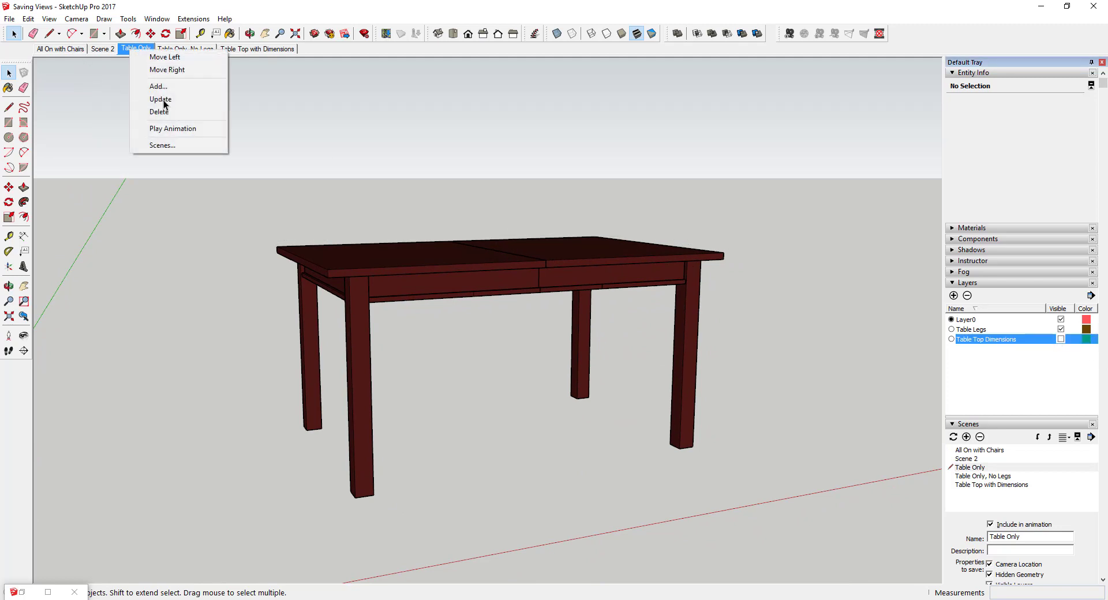
pyautogui.click(162, 99)
# Hide the Table Top Dimensions layer in the Table Only, No Legs scene and update that scene.
pyautogui.click(184, 49)
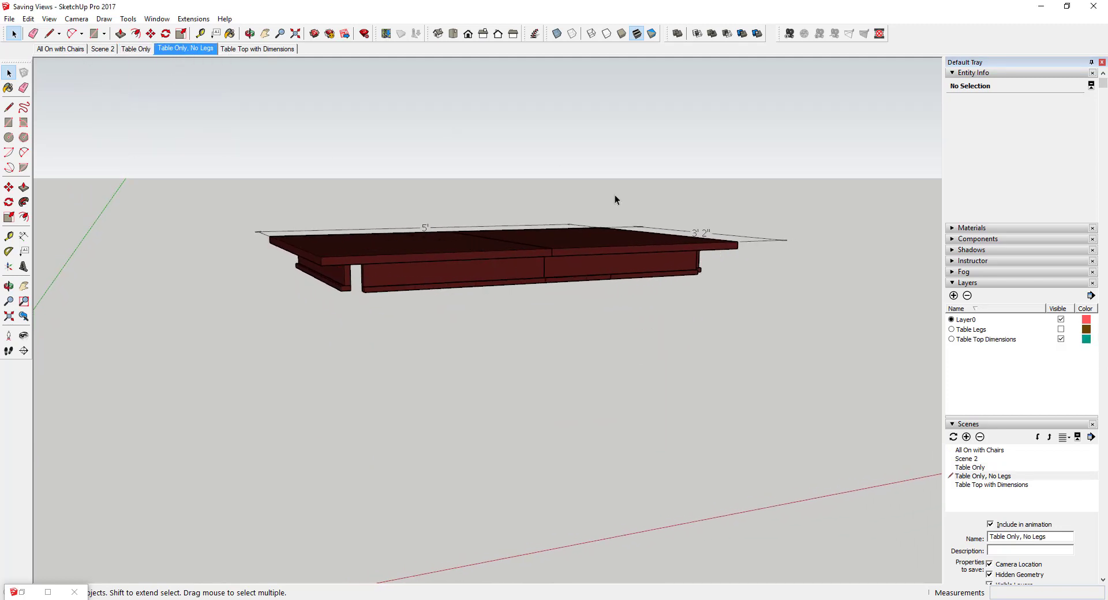
pyautogui.click(1061, 339)
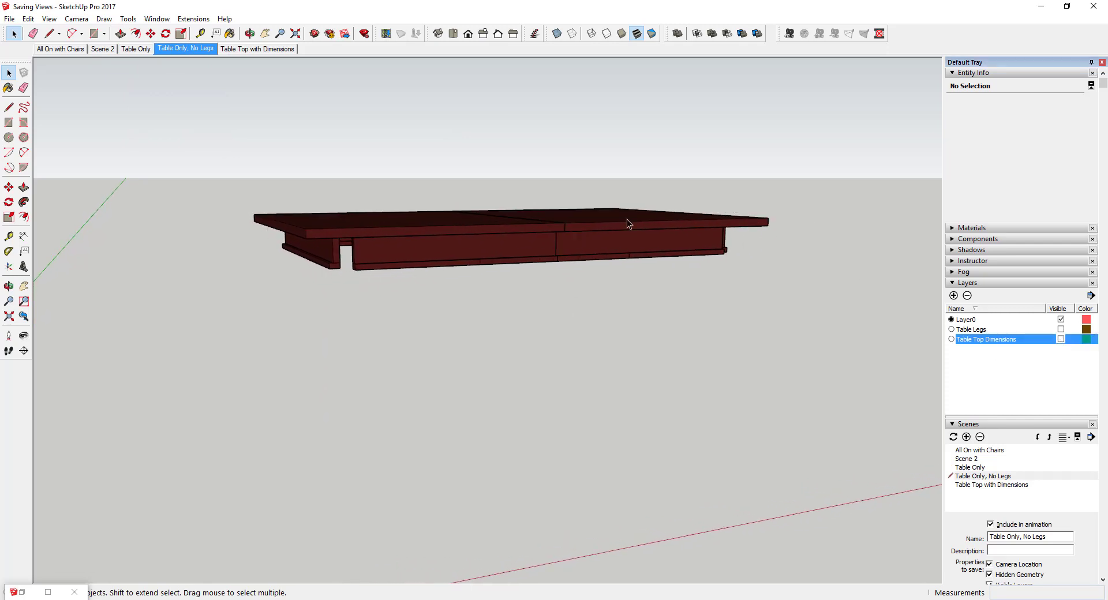
pyautogui.rightClick(197, 48)
pyautogui.click(233, 92)
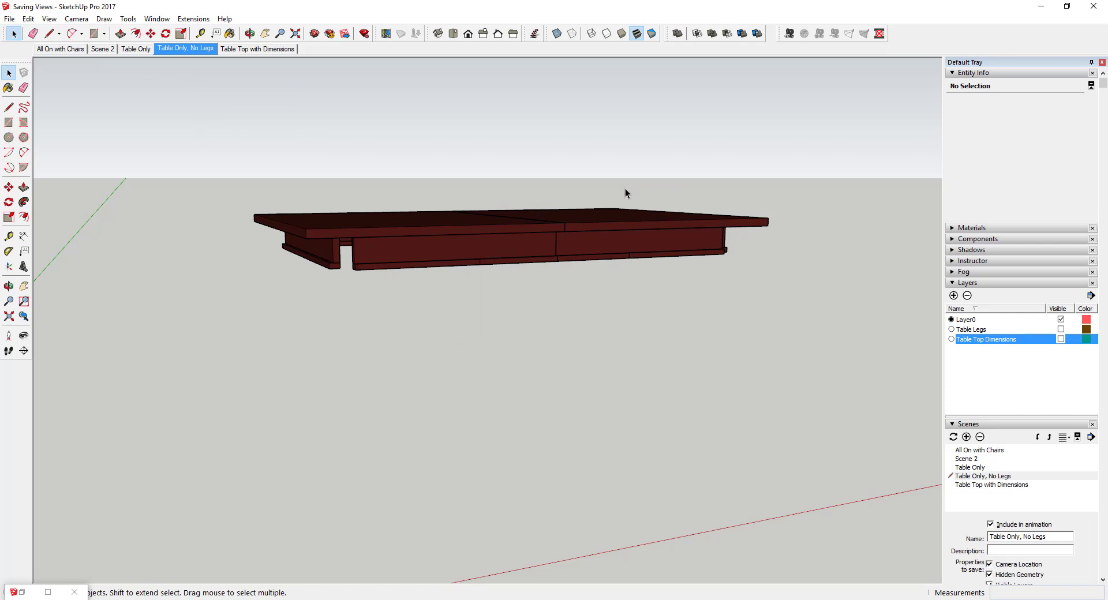
# Check the layer visibility in the Table Only, Table Top with Dimensions and All On with Chairs scenes.
pyautogui.click(137, 49)
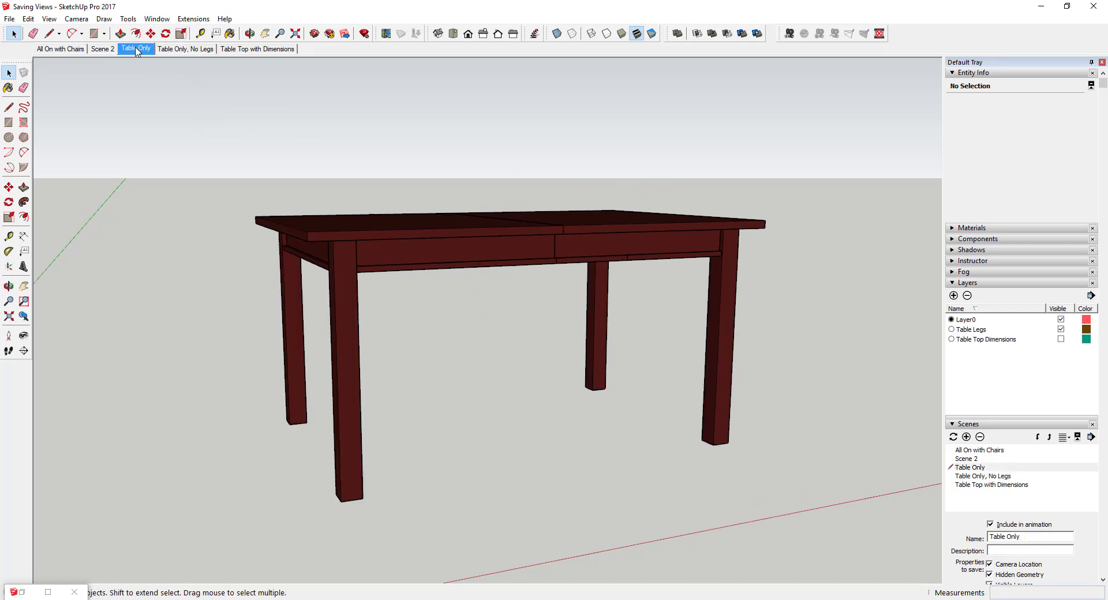
pyautogui.click(257, 49)
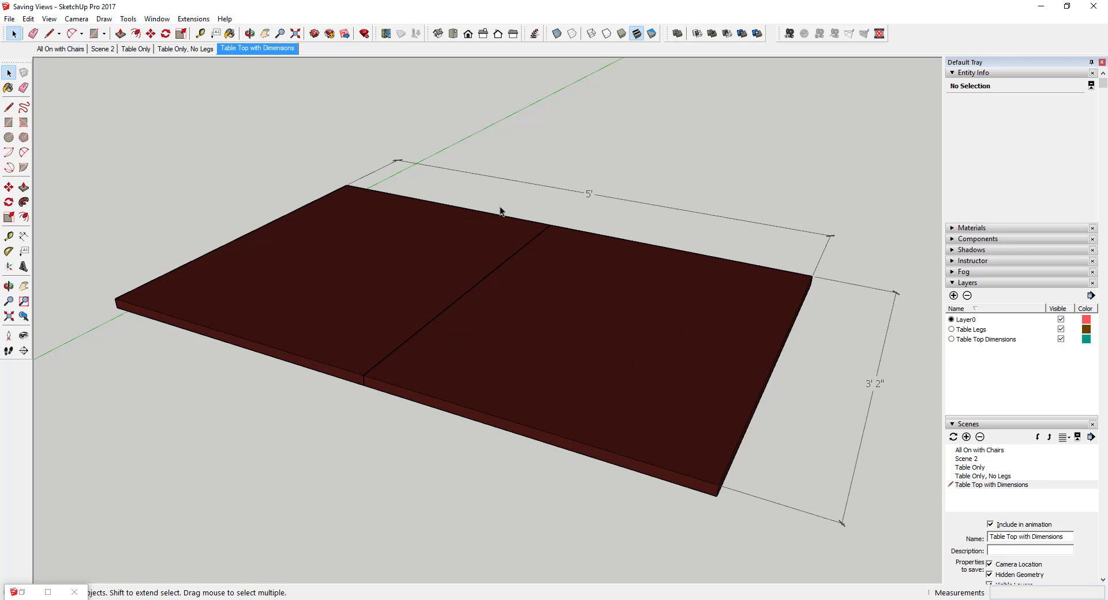
pyautogui.click(61, 50)
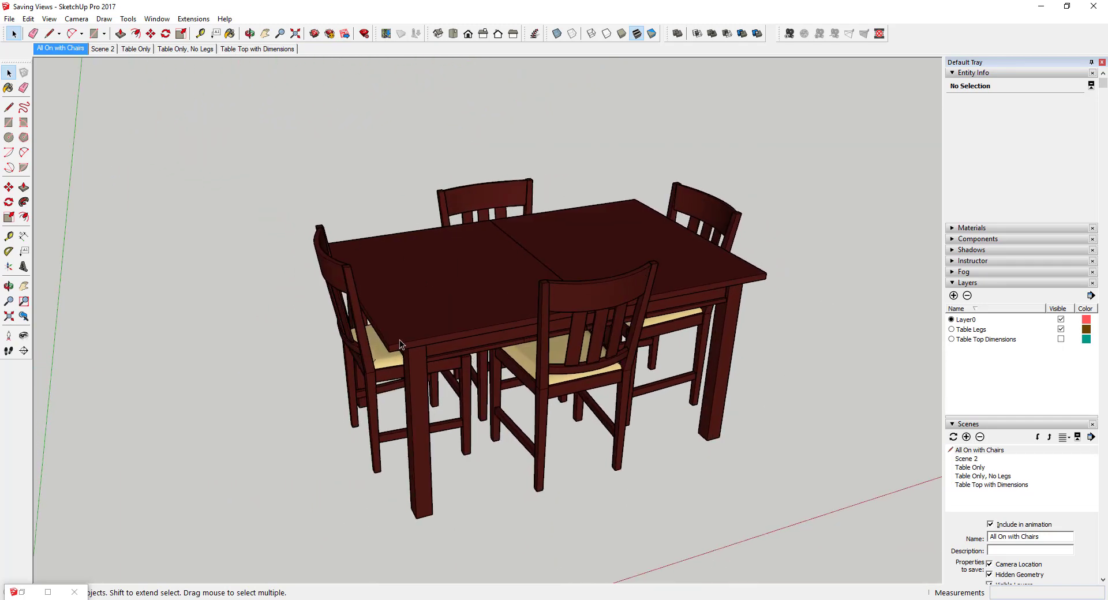
# Update the All On with Chairs scene to a low view facing the table's short end and recall it from another angle.
pyautogui.moveTo(400, 339); pyautogui.dragTo(765, 212, button='middle')
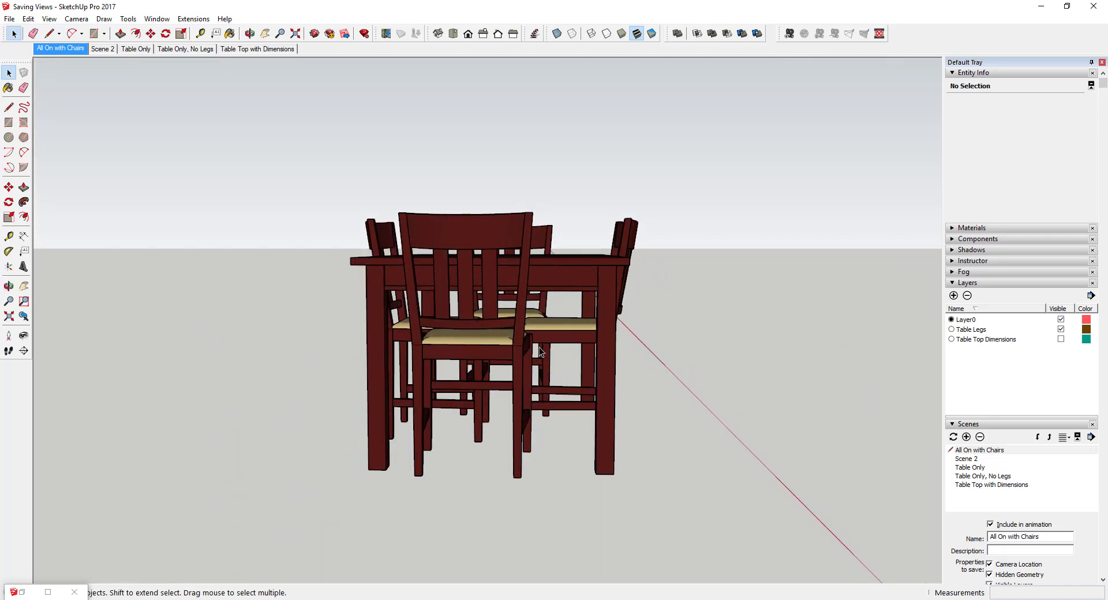
pyautogui.moveTo(577, 333); pyautogui.dragTo(815, 334, button='middle')
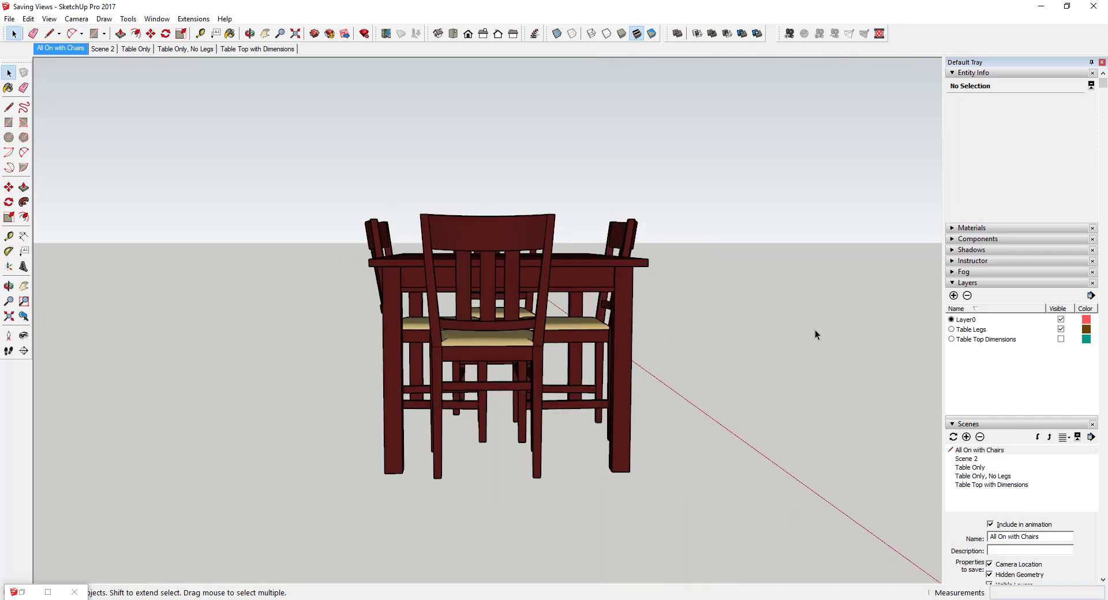
pyautogui.rightClick(58, 49)
pyautogui.click(105, 97)
pyautogui.moveTo(718, 323); pyautogui.dragTo(276, 278, button='middle')
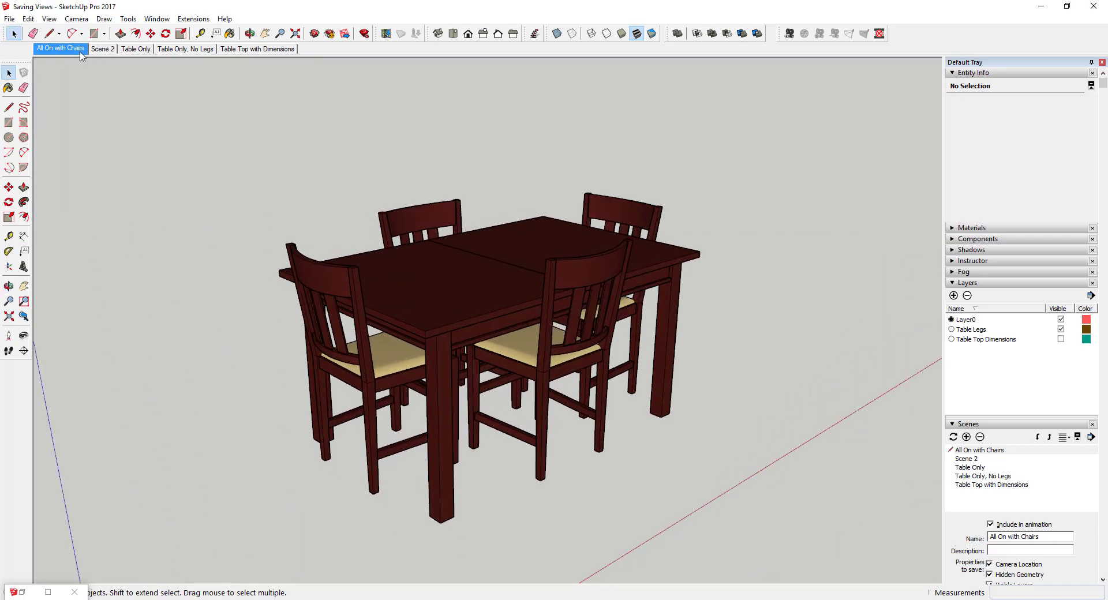
pyautogui.click(60, 48)
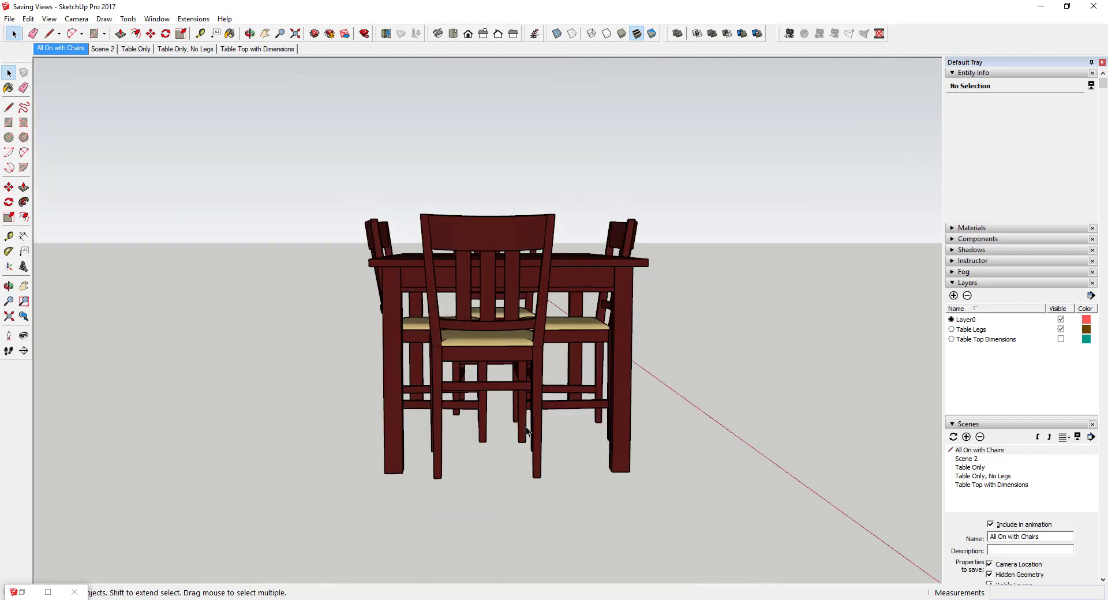
pyautogui.scroll(-3, 722, 314)
pyautogui.moveTo(722, 314); pyautogui.dragTo(470, 319, button='middle')
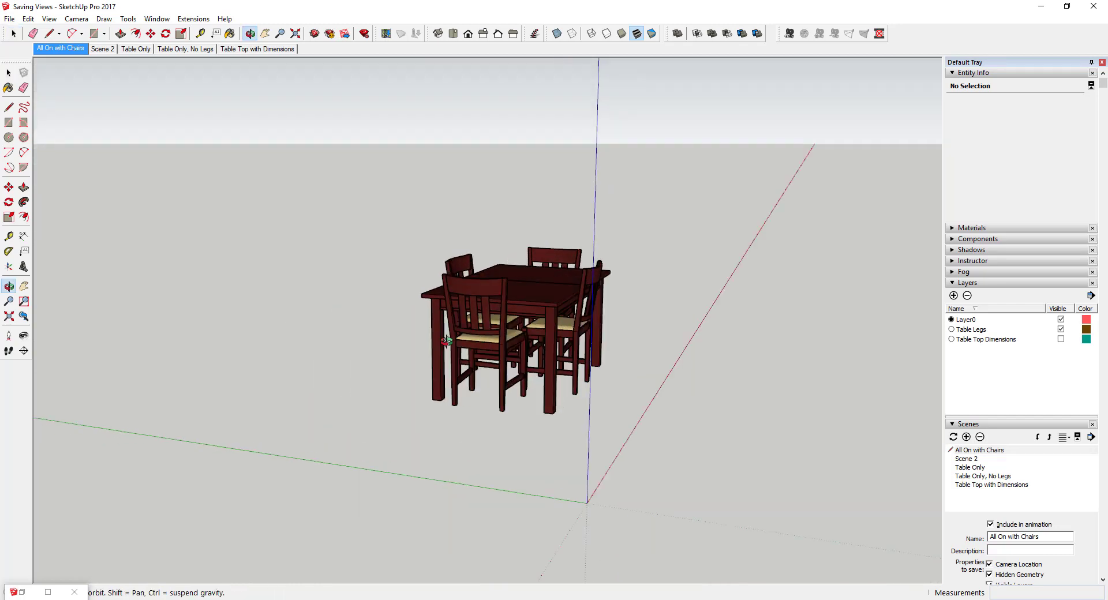
pyautogui.scroll(3, 467, 321)
pyautogui.scroll(-3, 498, 293)
pyautogui.scroll(3, 590, 275)
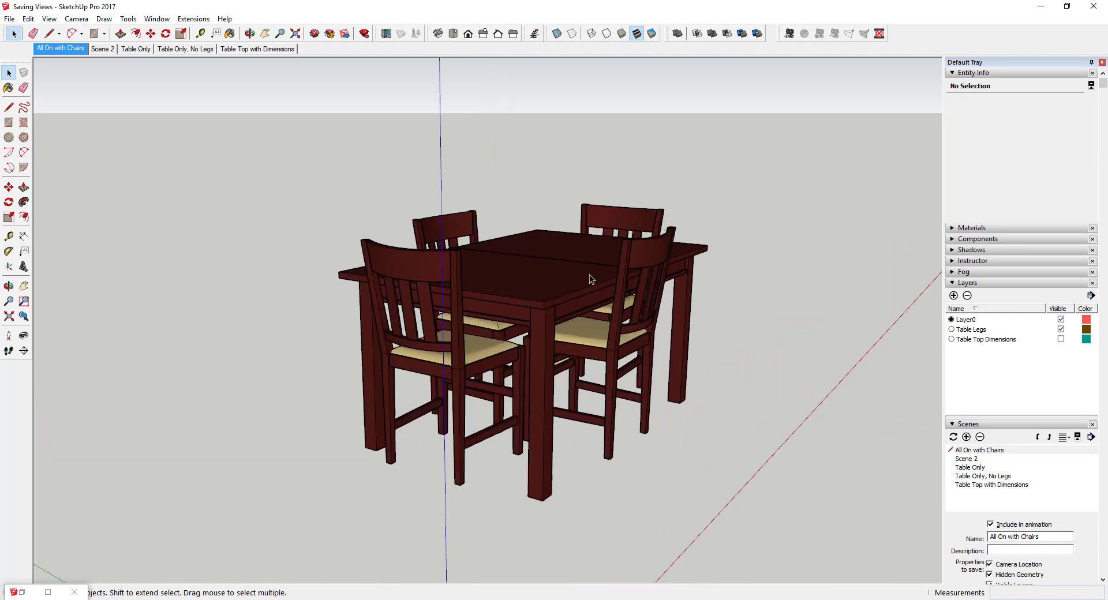
pyautogui.scroll(-3, 556, 285)
pyautogui.moveTo(556, 285); pyautogui.dragTo(529, 267, button='middle')
pyautogui.scroll(3, 576, 287)
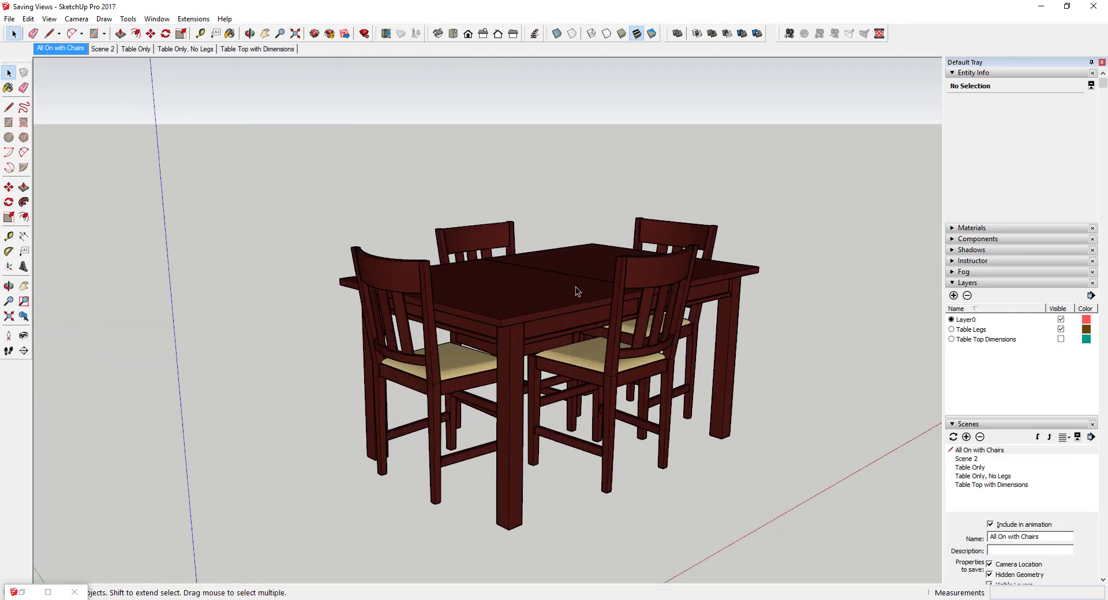
# Switch to the Table Only scene and review the saved properties of each scene in the scene list.
pyautogui.click(136, 49)
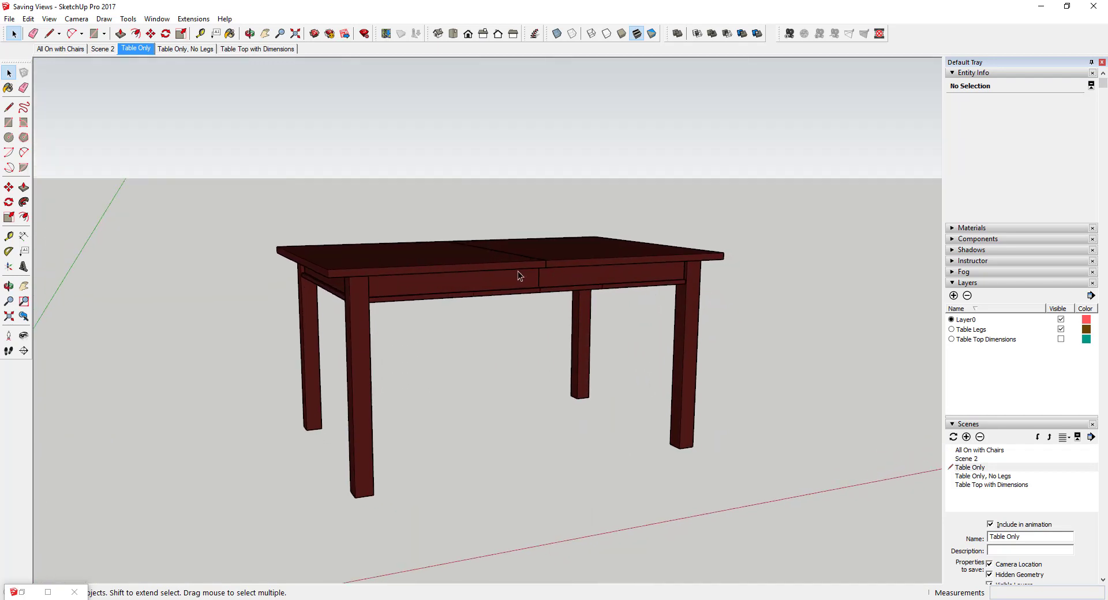
pyautogui.scroll(-3, 994, 355)
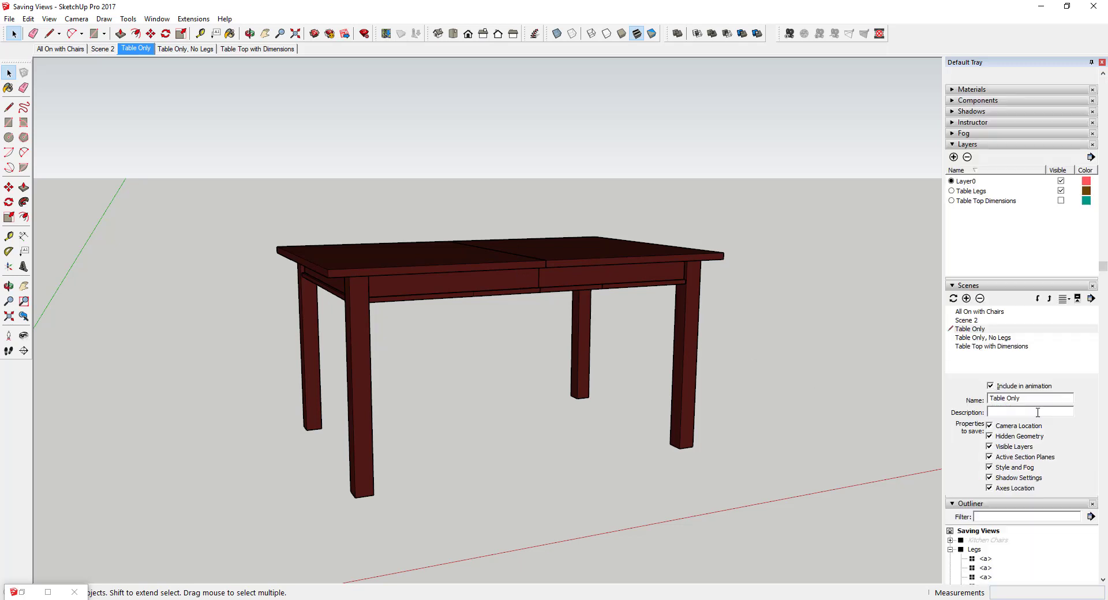
pyautogui.scroll(2, 999, 344)
pyautogui.click(976, 338)
pyautogui.click(979, 347)
pyautogui.click(980, 338)
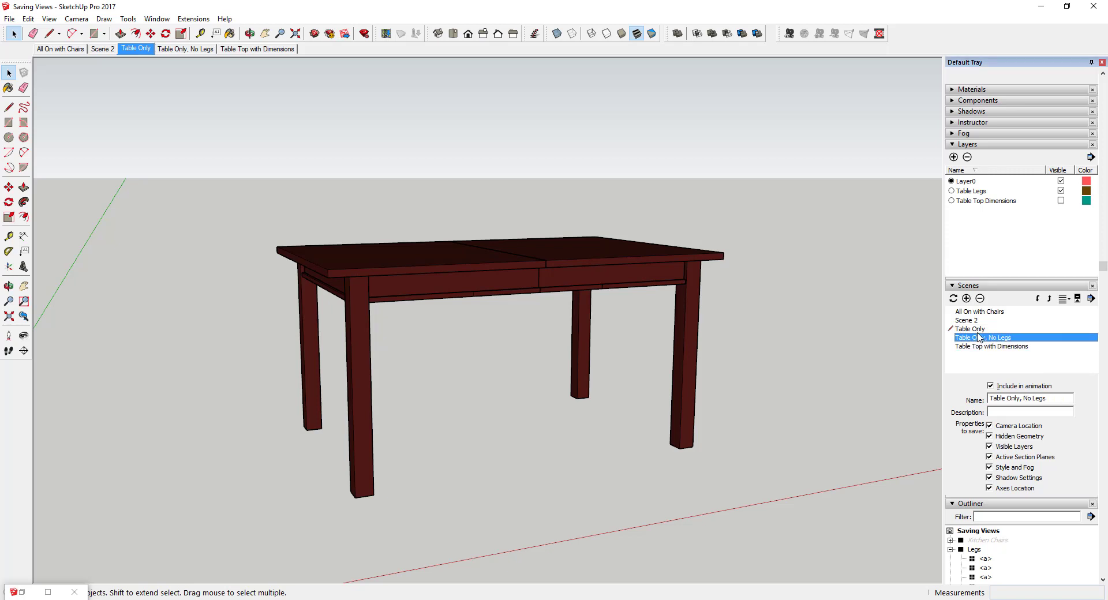
pyautogui.click(979, 330)
pyautogui.click(975, 321)
pyautogui.click(974, 312)
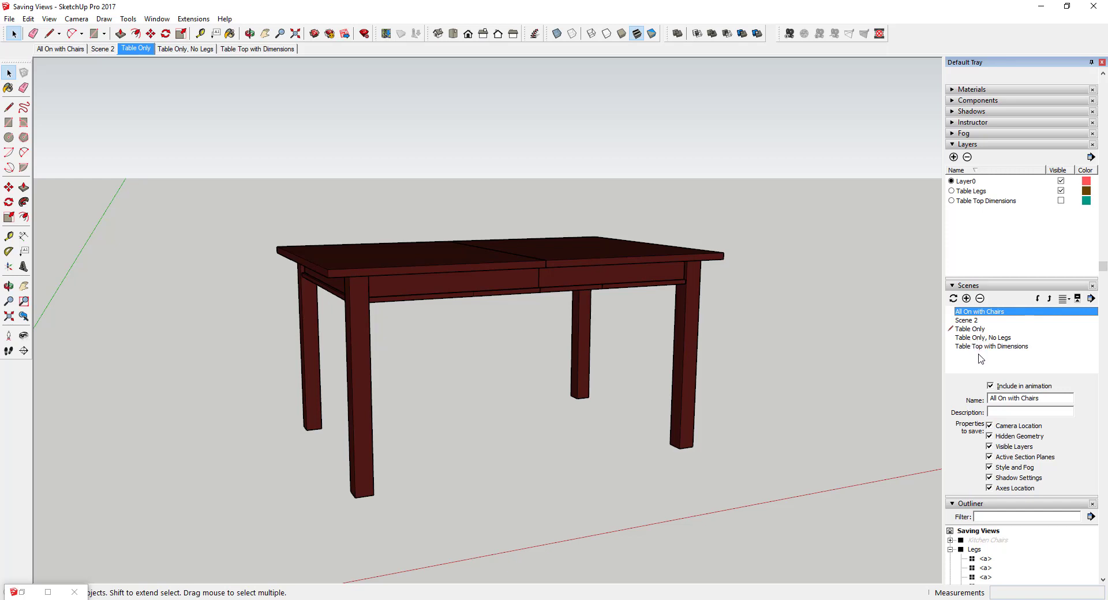
# Delete Scene 2 from the list of saved scenes.
pyautogui.click(968, 320)
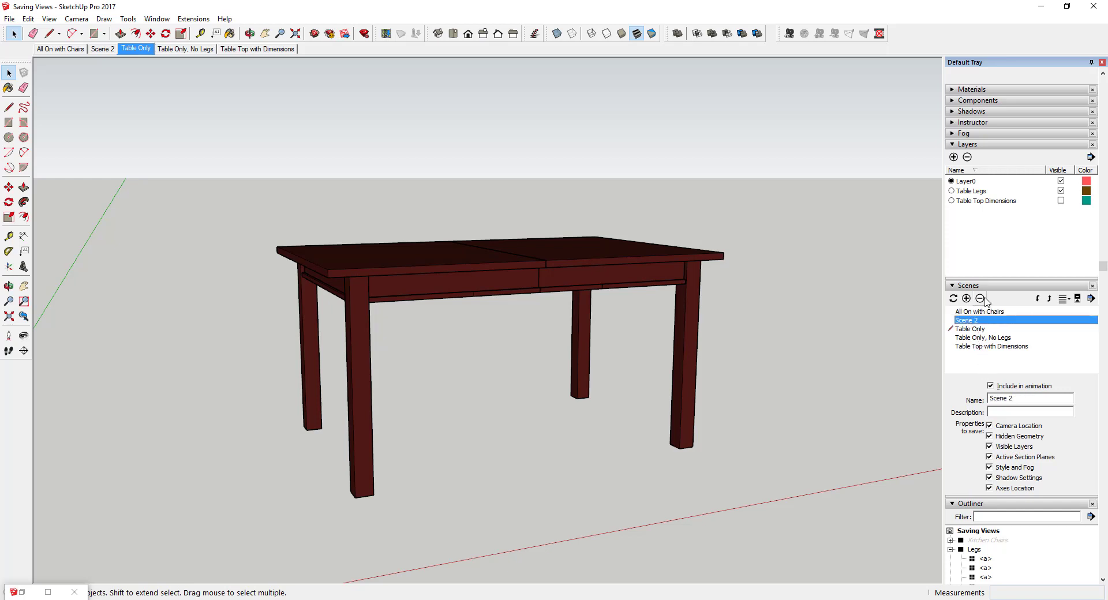
pyautogui.click(980, 298)
pyautogui.click(527, 332)
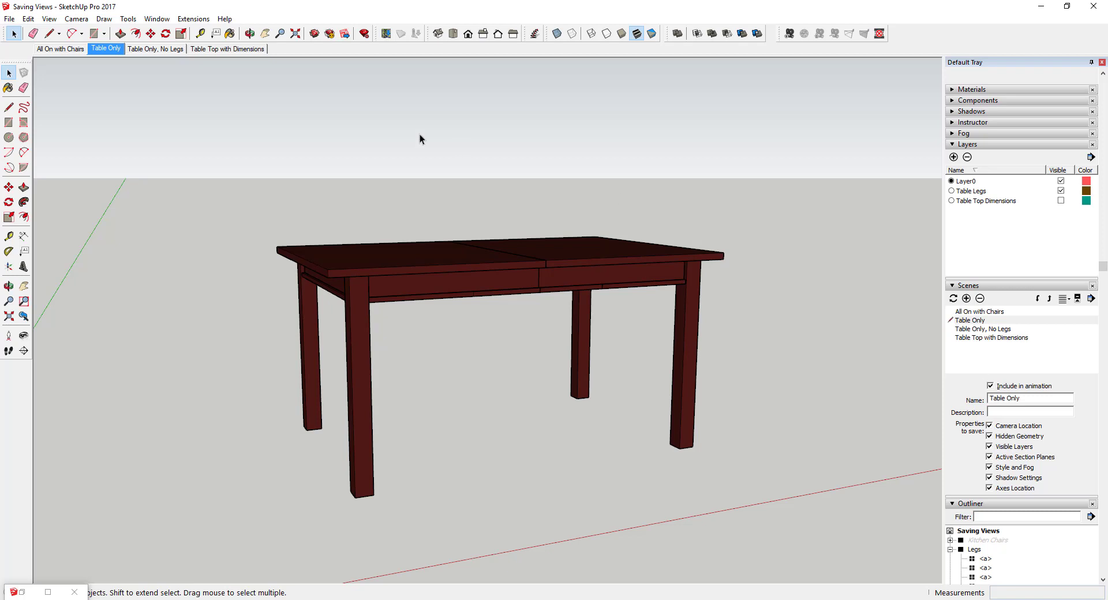
# Move the Table Only scene to the front of the scene order and the All On with Chairs scene to the end.
pyautogui.rightClick(118, 49)
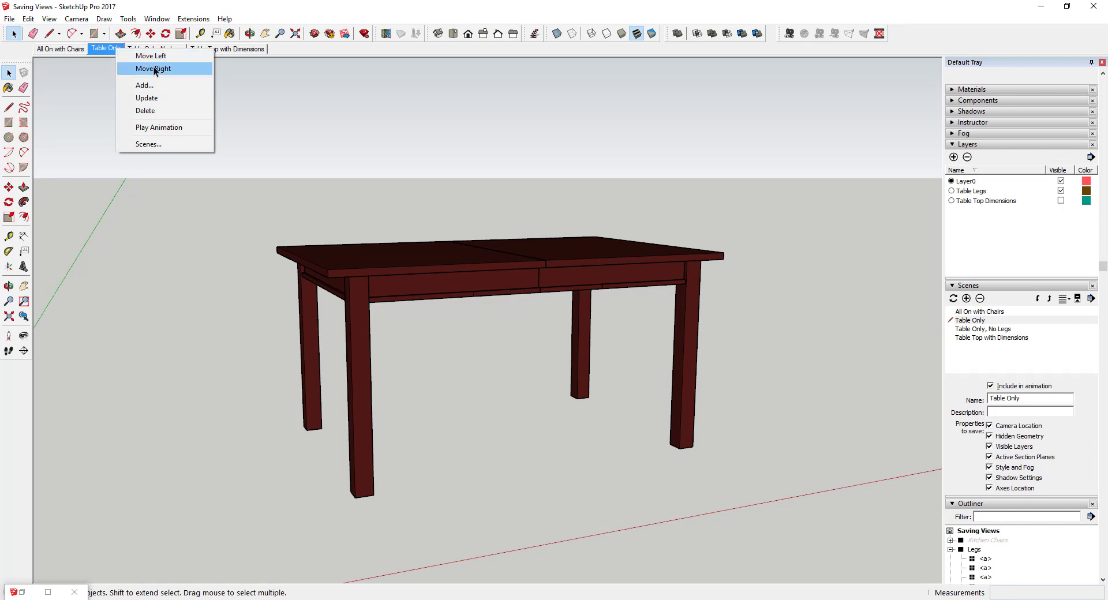
pyautogui.click(977, 320)
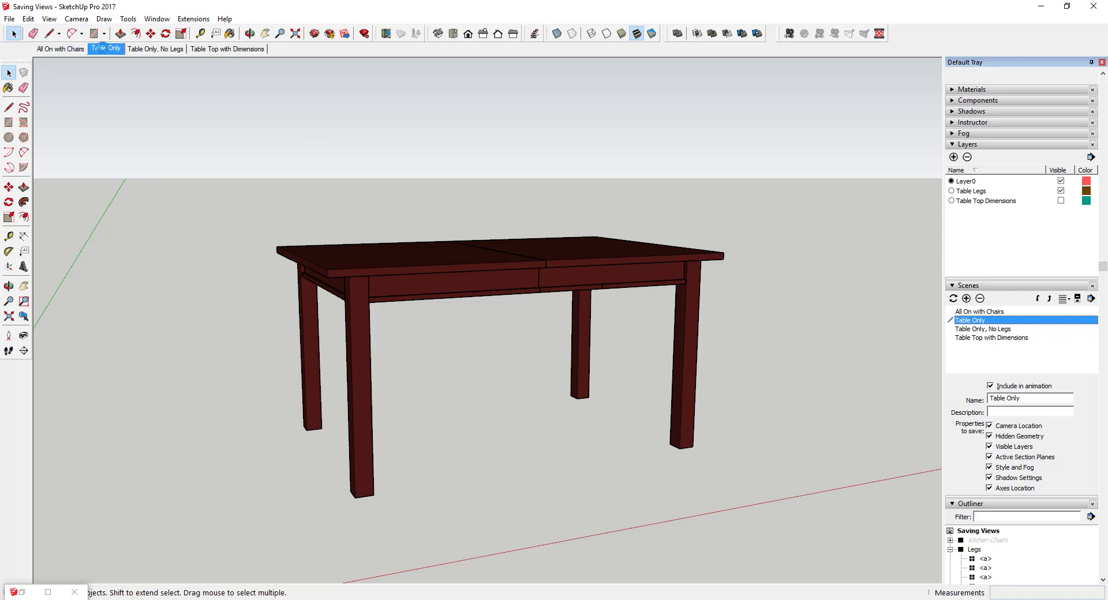
pyautogui.rightClick(101, 48)
pyautogui.click(113, 54)
pyautogui.rightClick(147, 49)
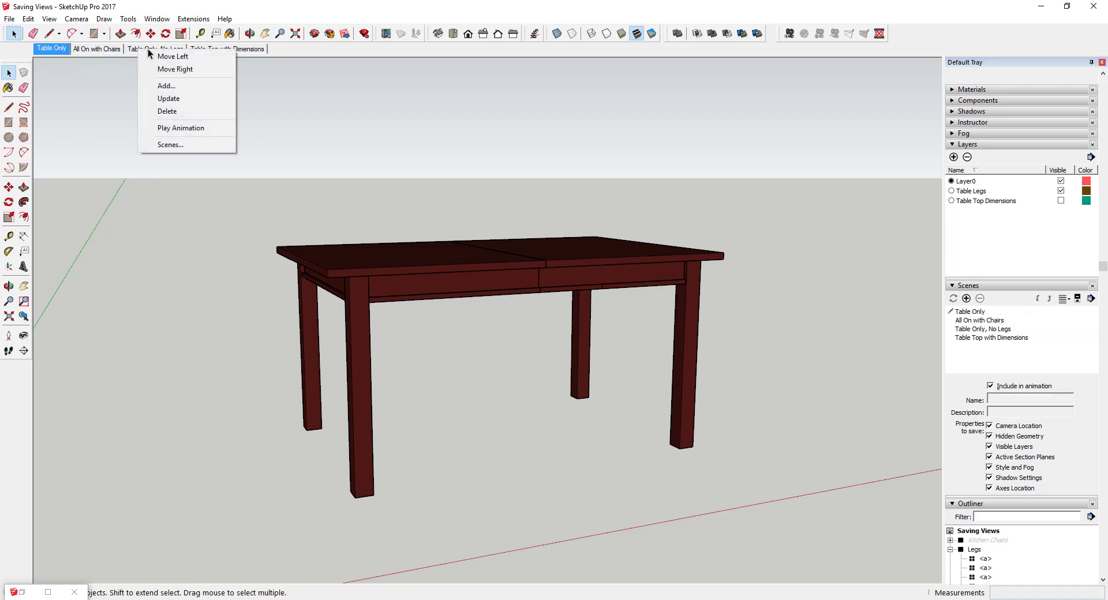
pyautogui.click(162, 56)
pyautogui.rightClick(172, 53)
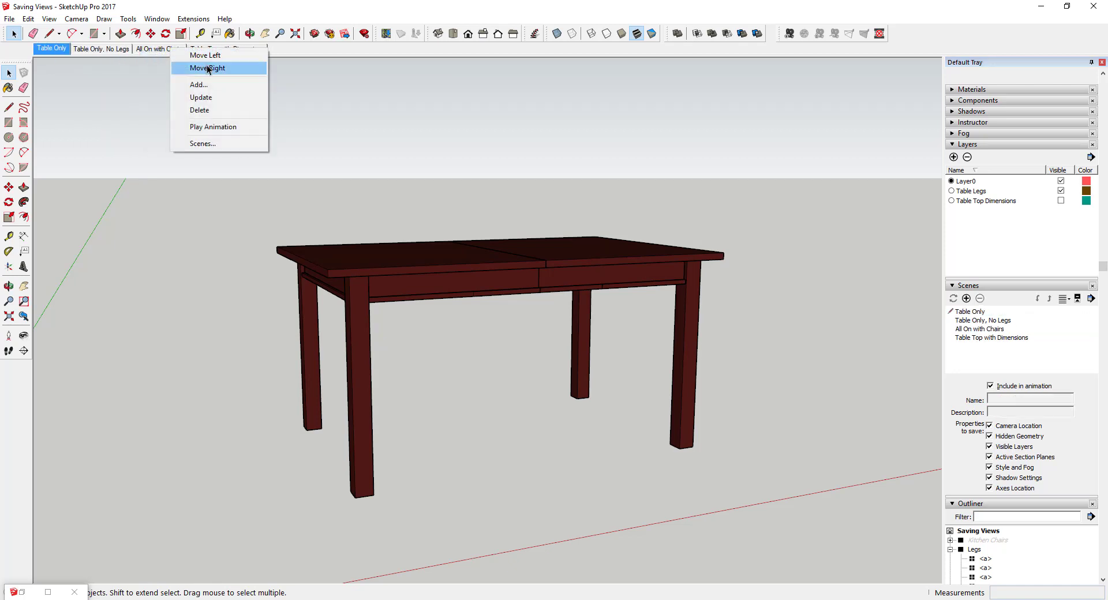
pyautogui.click(211, 68)
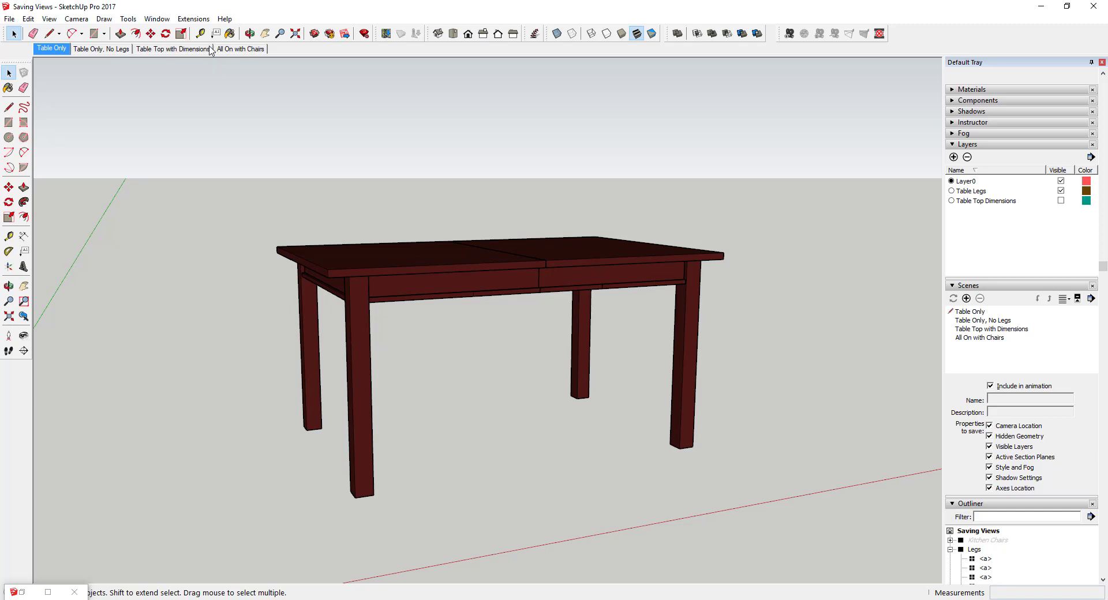
# Reorder the scenes as Table Top with Dimensions, Table Only, No Legs, Table Only, and All On with Chairs.
pyautogui.click(56, 53)
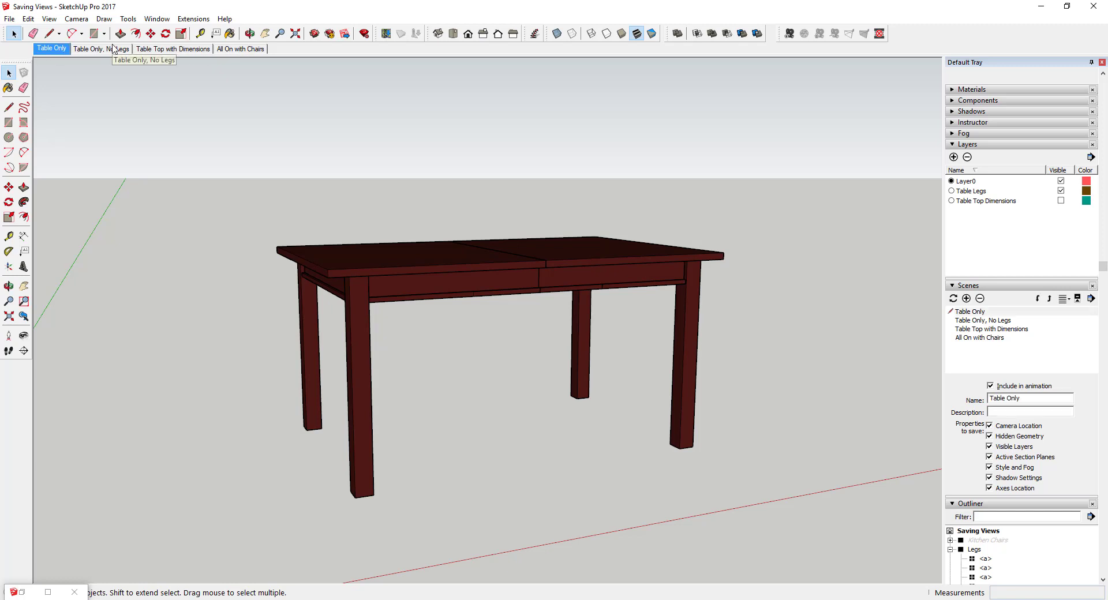
pyautogui.rightClick(163, 53)
pyautogui.click(196, 61)
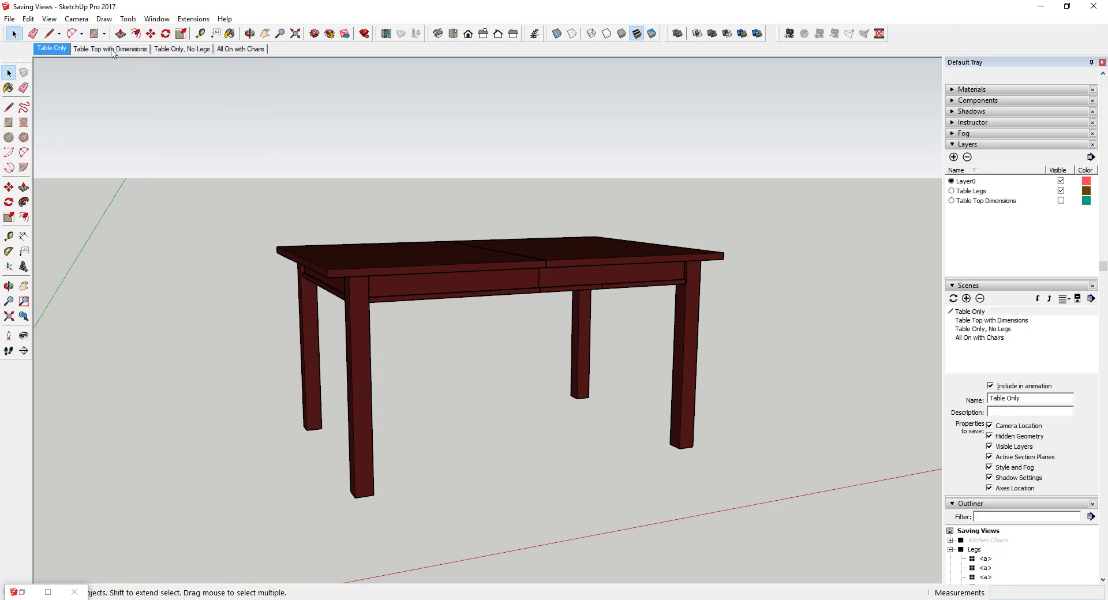
pyautogui.rightClick(112, 51)
pyautogui.click(124, 58)
pyautogui.rightClick(171, 52)
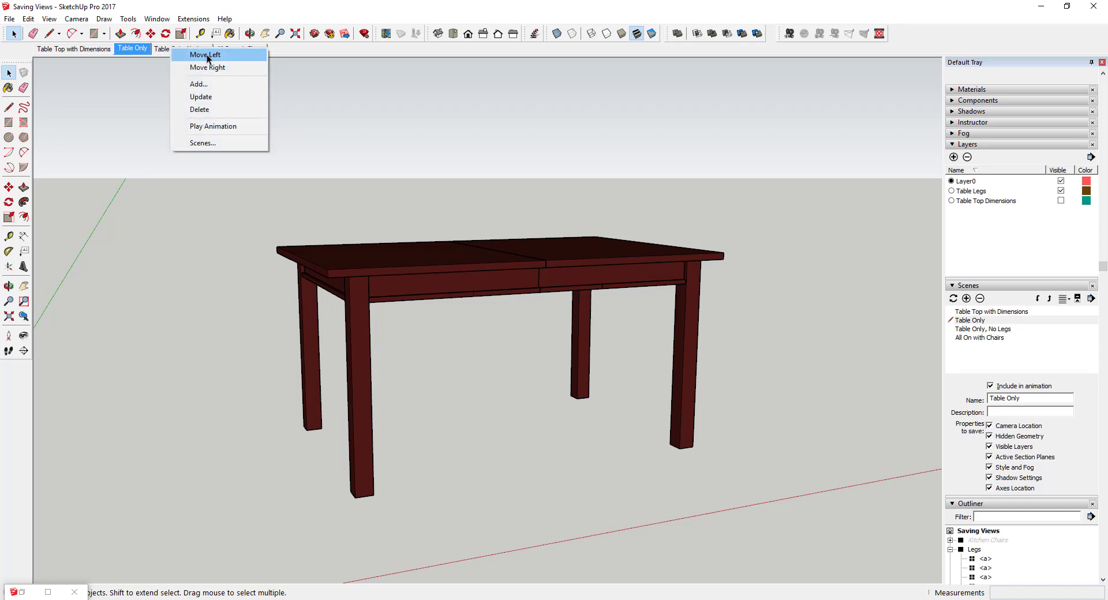
pyautogui.click(208, 57)
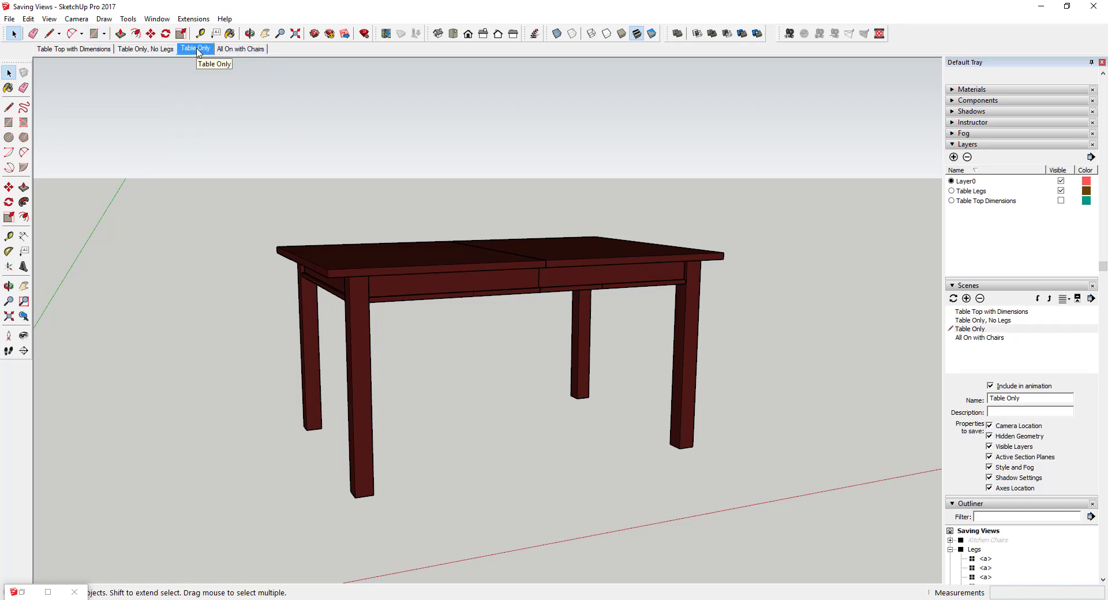
# View all four scenes one after another in their order, from Table Top with Dimensions to All On with Chairs.
pyautogui.click(89, 49)
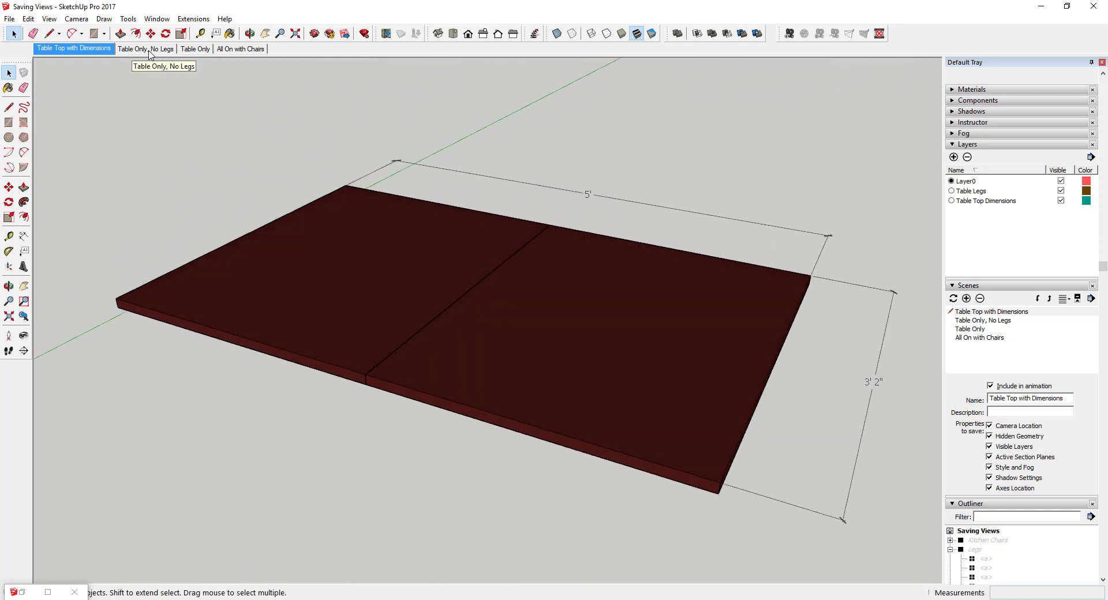
pyautogui.click(145, 50)
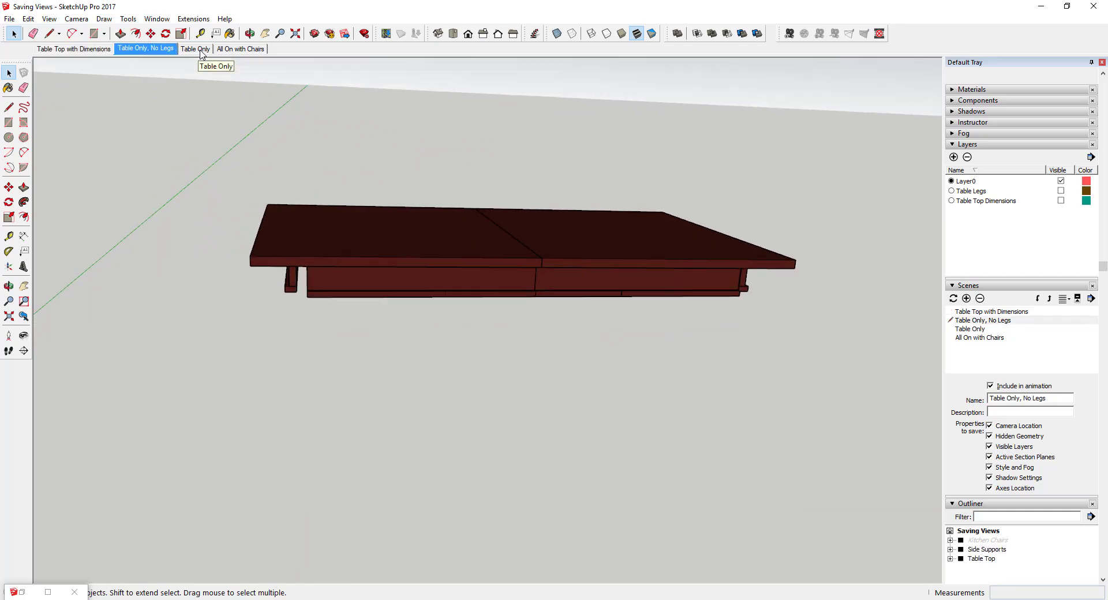
pyautogui.click(202, 50)
pyautogui.click(234, 49)
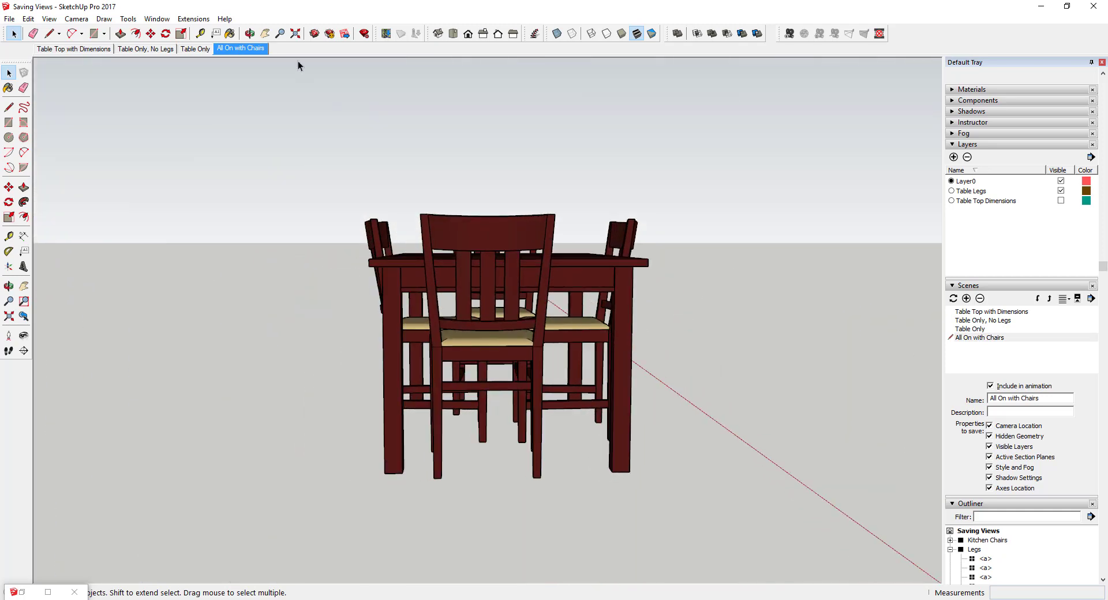
# Rearrange the scene list as All On with Chairs, Table Only, Table Only, No Legs, and Table Top with Dimensions.
pyautogui.rightClick(242, 51)
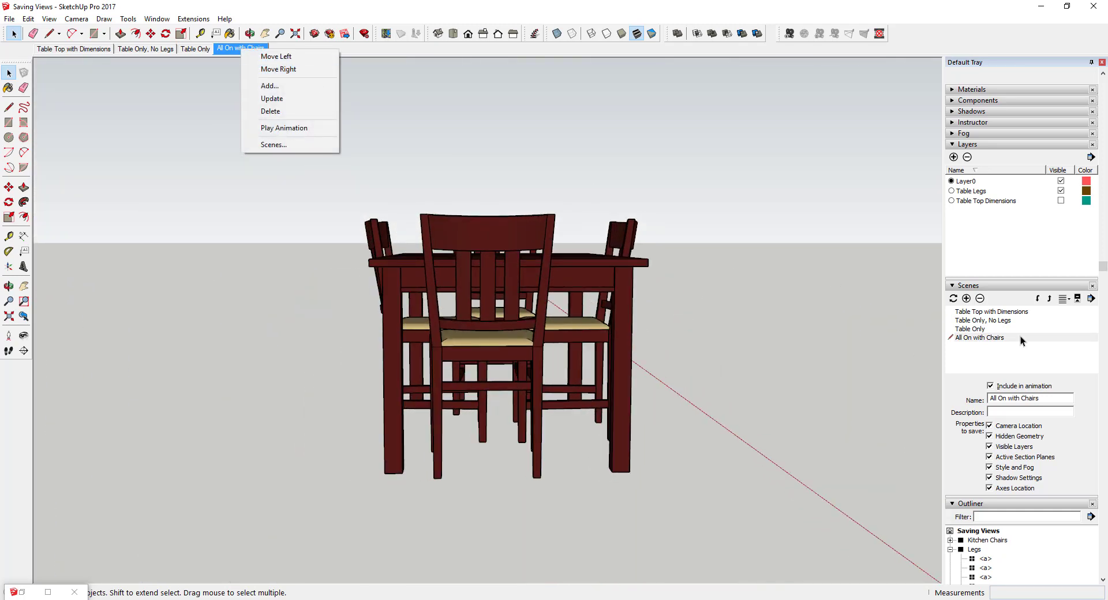
pyautogui.click(981, 337)
pyautogui.click(1049, 298)
pyautogui.click(1049, 298)
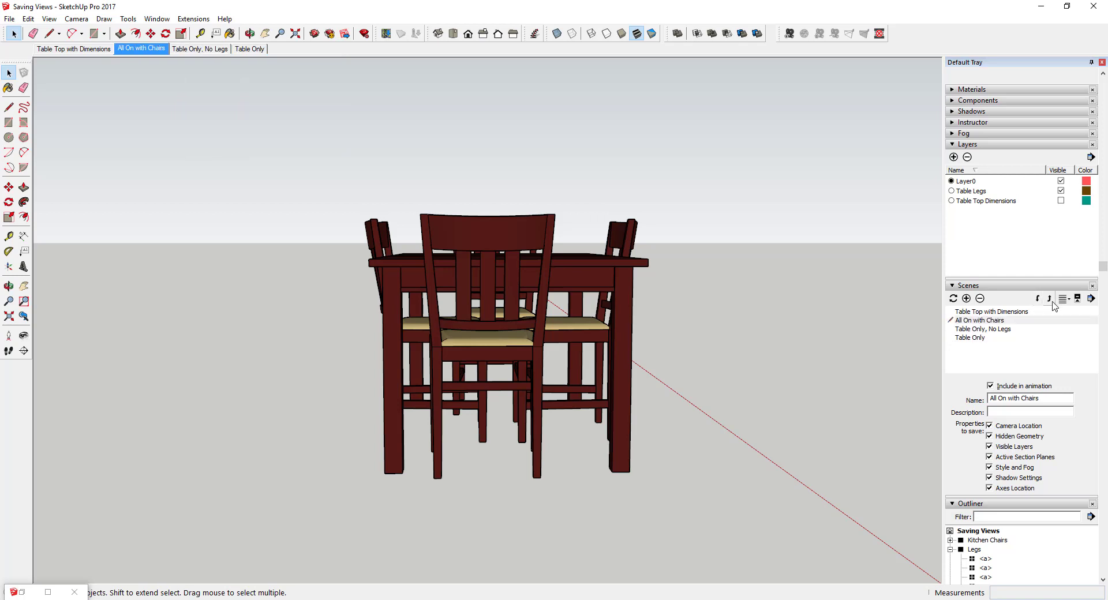
pyautogui.click(1050, 299)
pyautogui.click(997, 338)
pyautogui.click(1050, 298)
pyautogui.click(1049, 298)
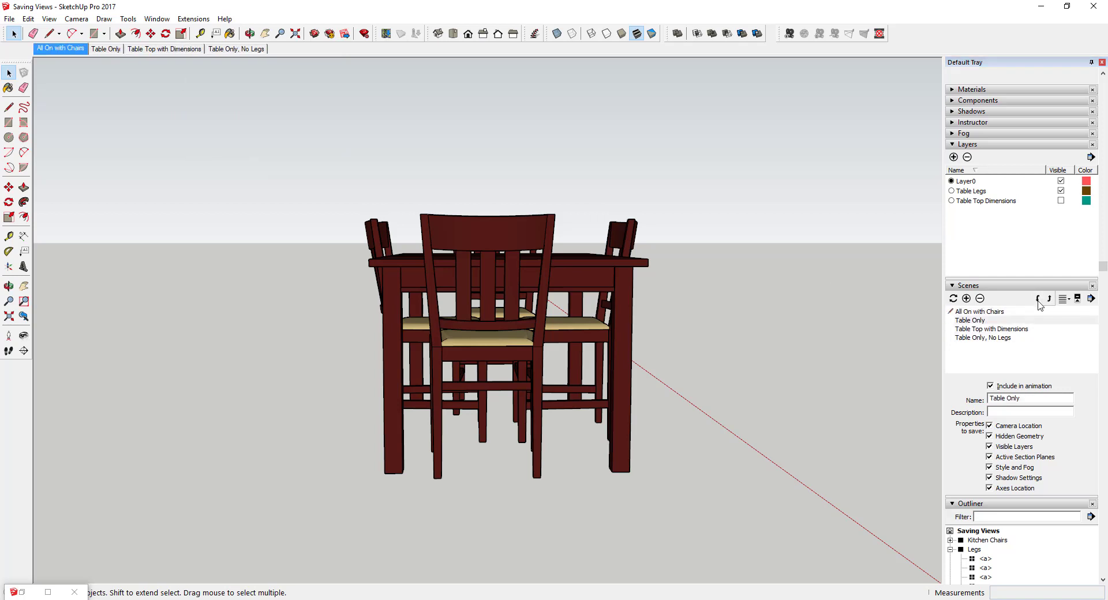
pyautogui.click(998, 339)
pyautogui.click(1049, 299)
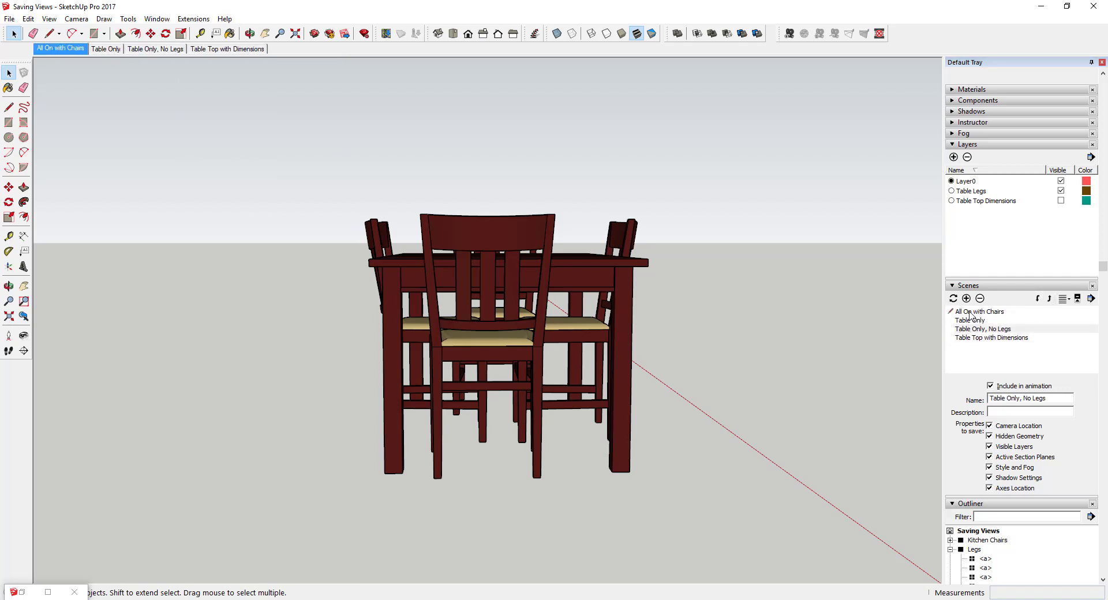
# Play the scene animation starting from the All On with Chairs scene, and stop the playback.
pyautogui.click(972, 312)
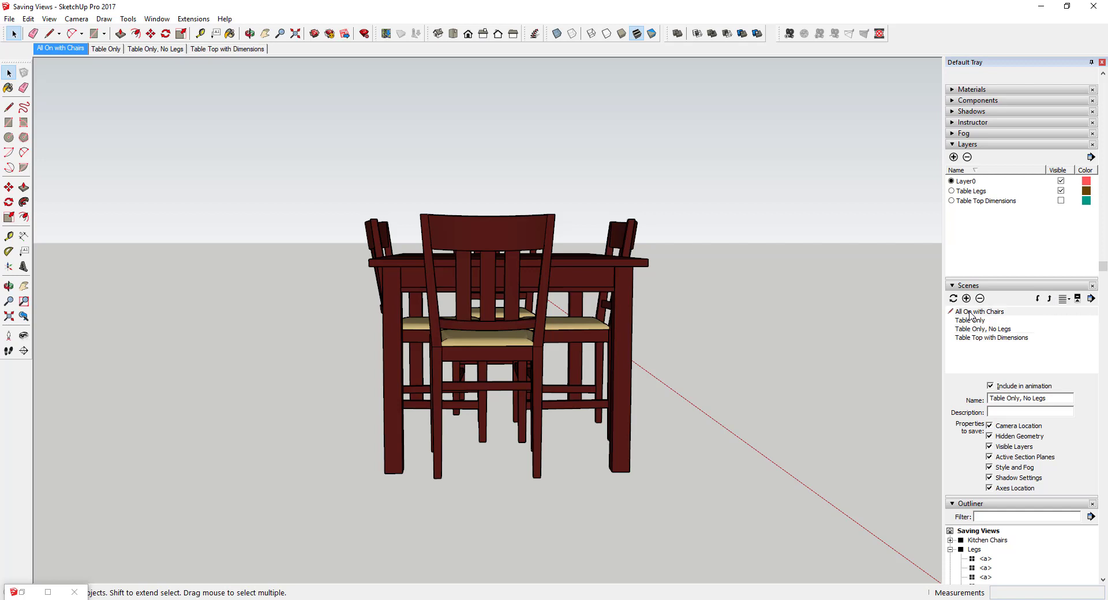
pyautogui.click(49, 19)
pyautogui.moveTo(75, 202)
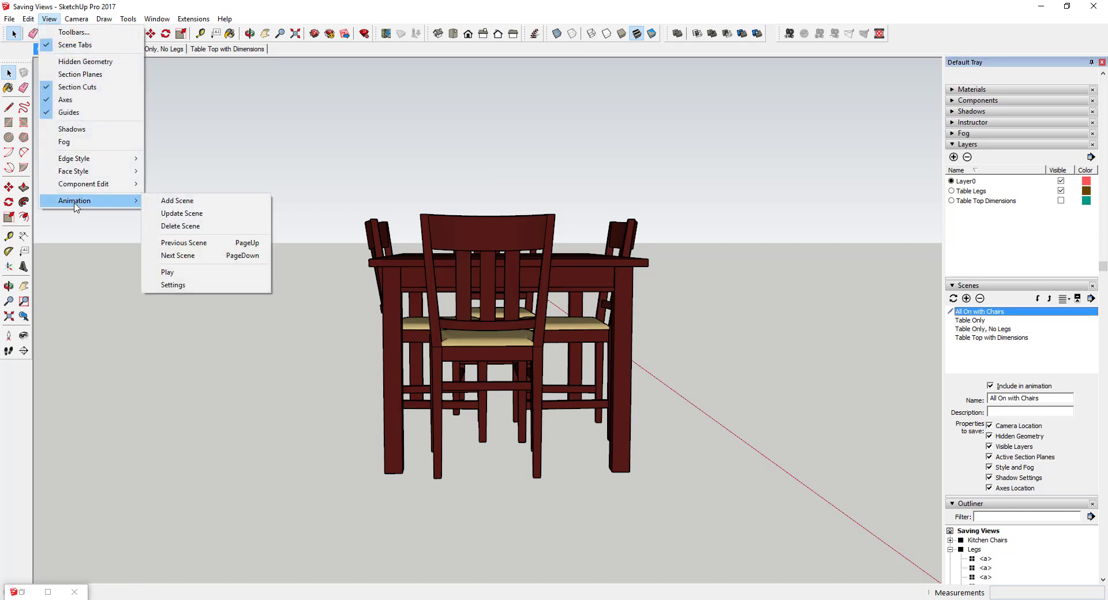
pyautogui.click(201, 277)
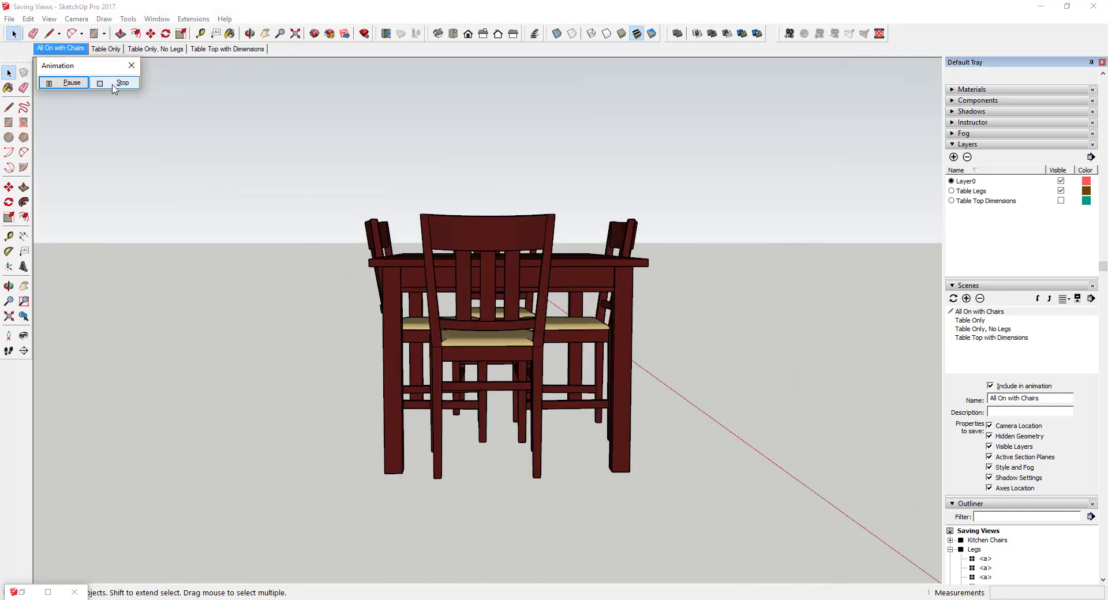
pyautogui.click(115, 84)
pyautogui.rightClick(56, 51)
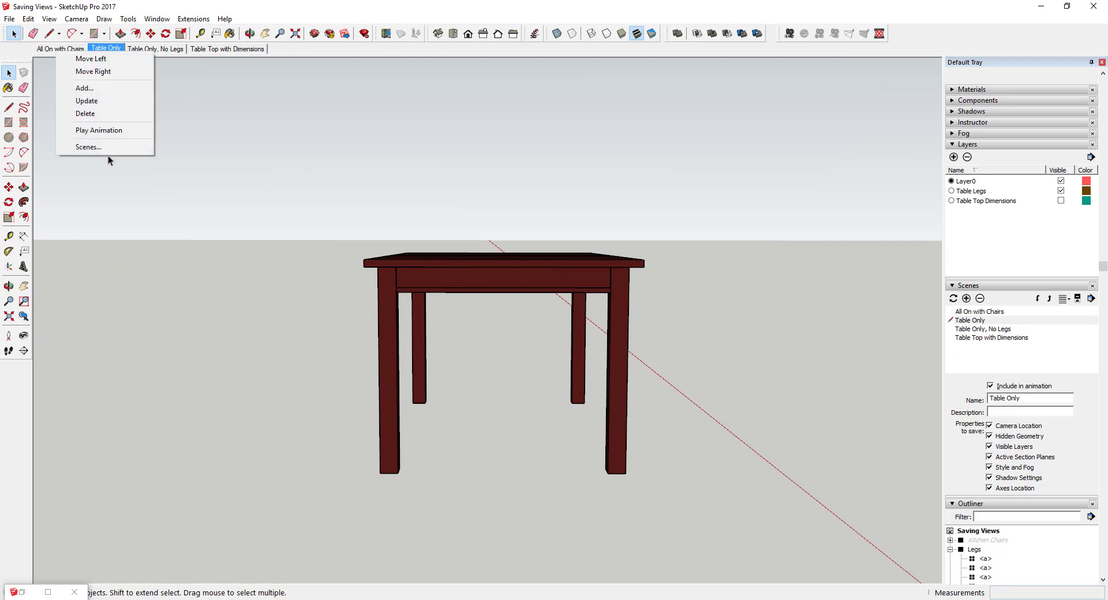
pyautogui.click(108, 151)
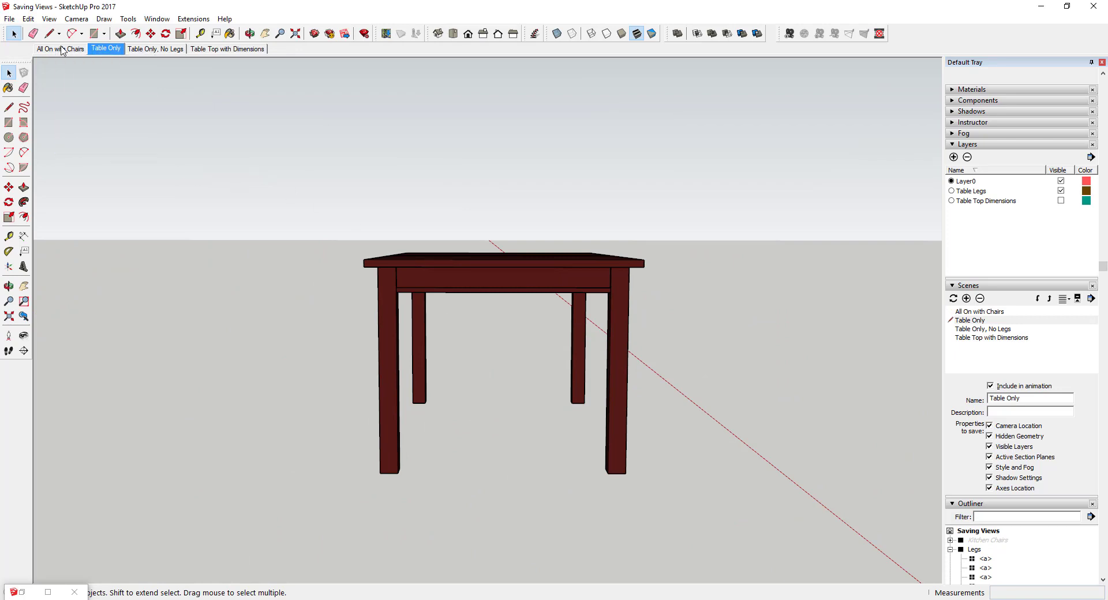
# Review the scene transition and scene delay times in the animation settings, and close the settings.
pyautogui.click(49, 19)
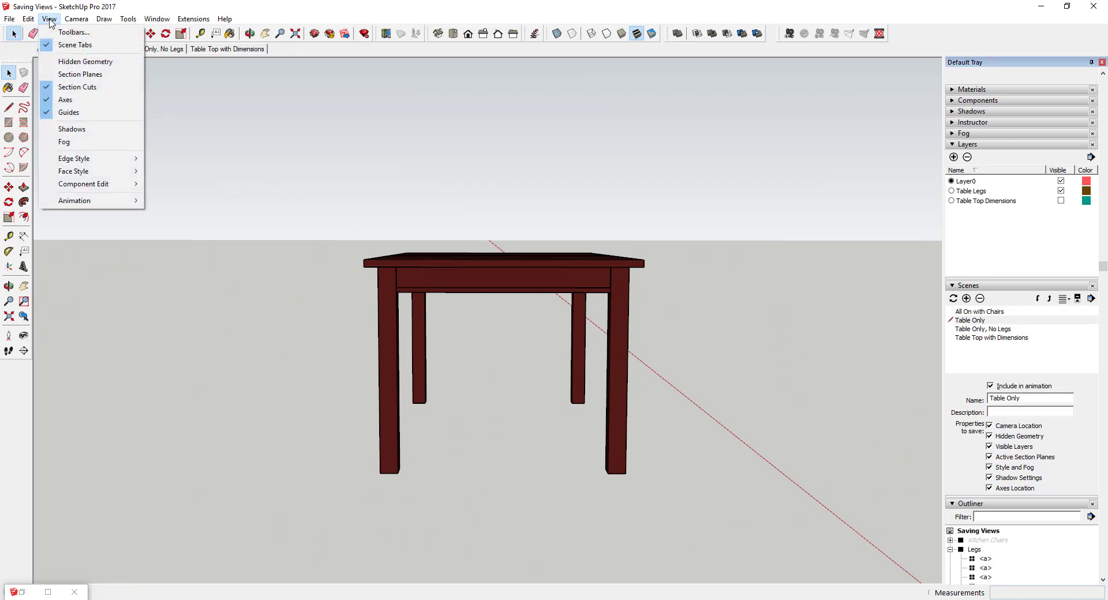
pyautogui.moveTo(81, 201)
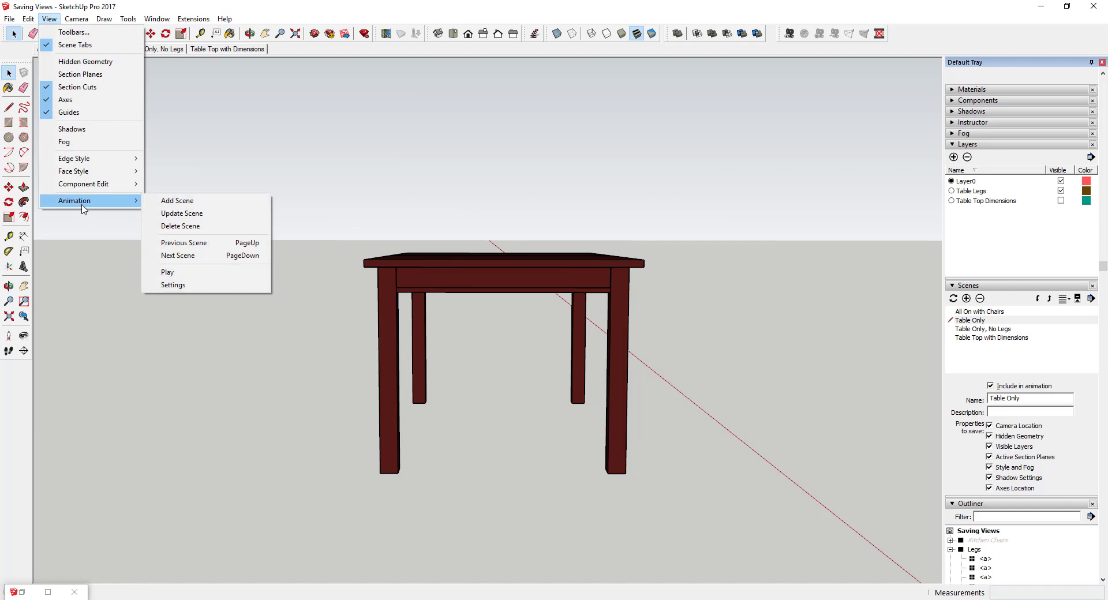
pyautogui.click(208, 287)
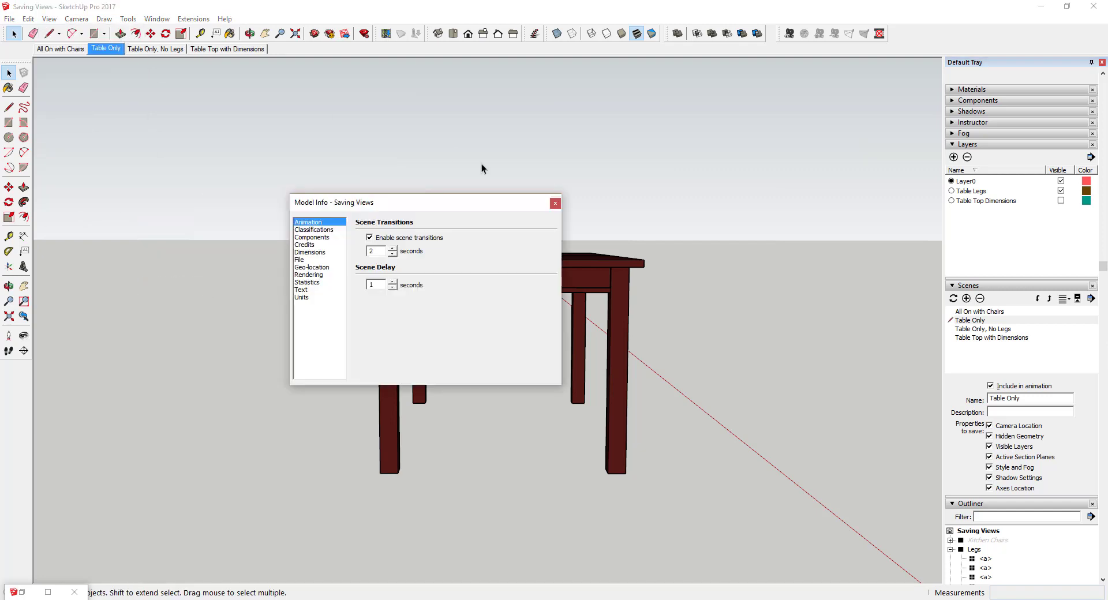
pyautogui.click(555, 203)
pyautogui.click(49, 19)
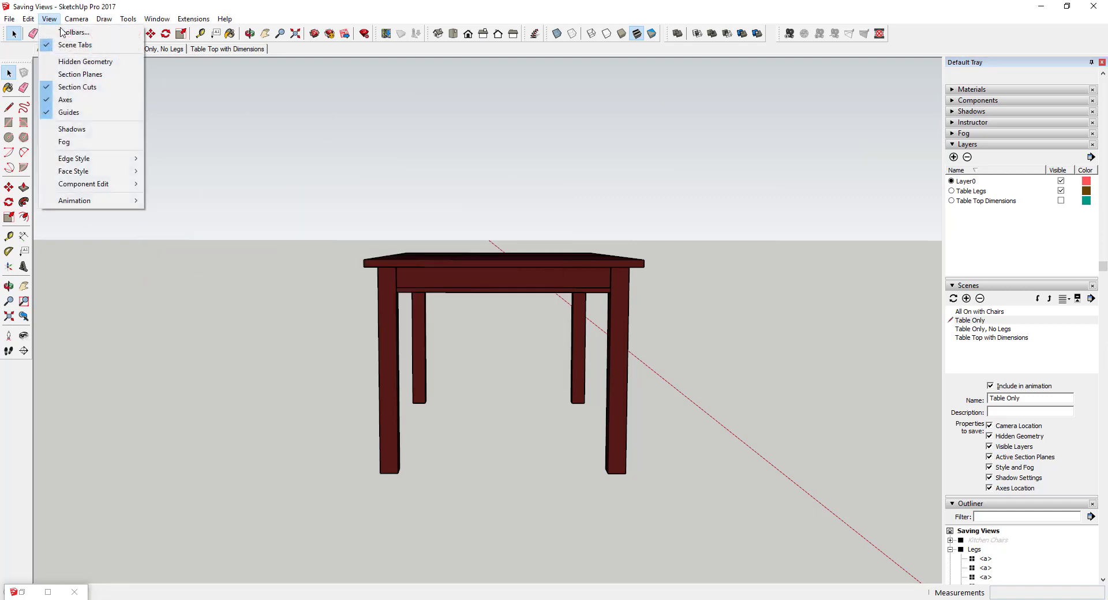
pyautogui.moveTo(102, 201)
pyautogui.click(209, 286)
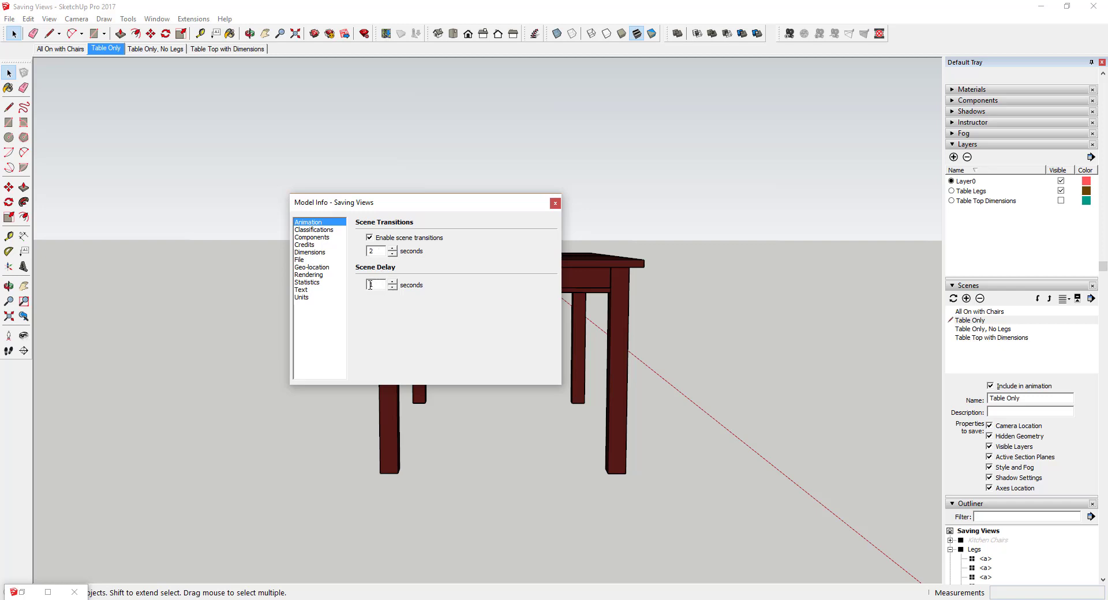
pyautogui.click(554, 203)
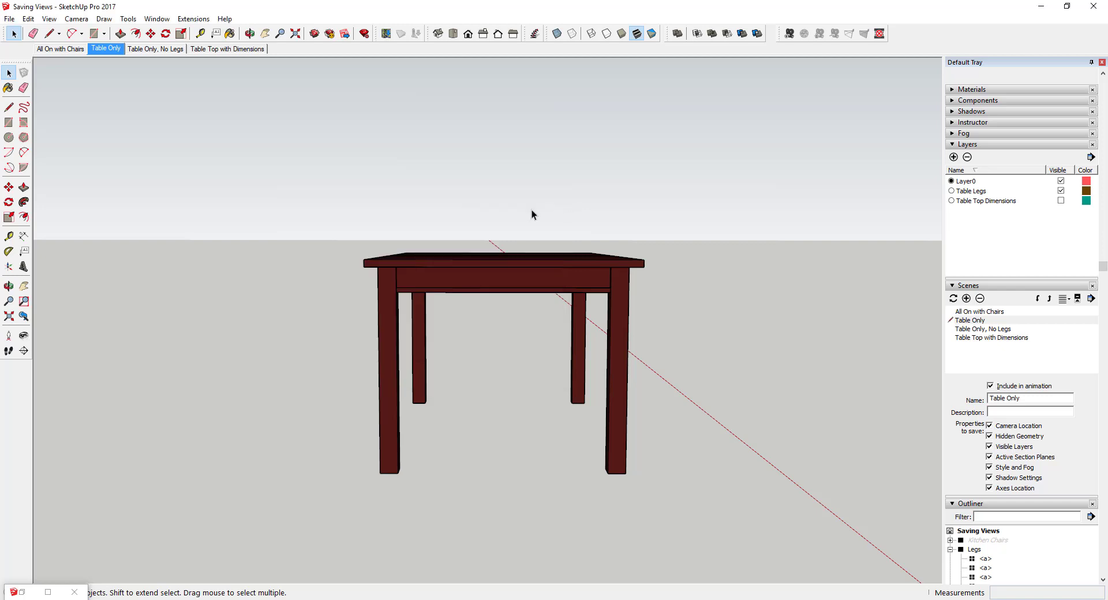